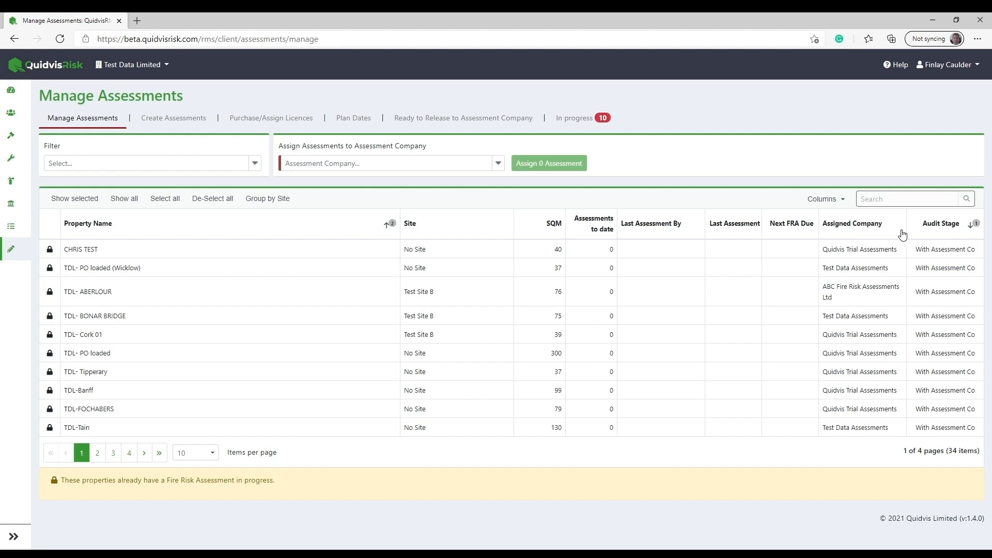
Sort the property list by audit stage in descending order.
{"action": "left_click", "coordinate": [945, 236]}
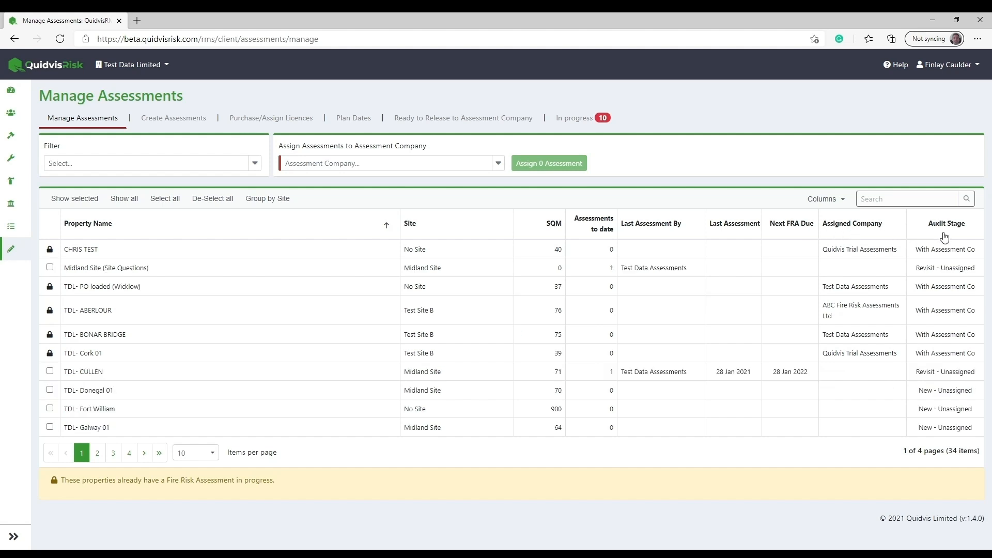
{"action": "left_click", "coordinate": [945, 236]}
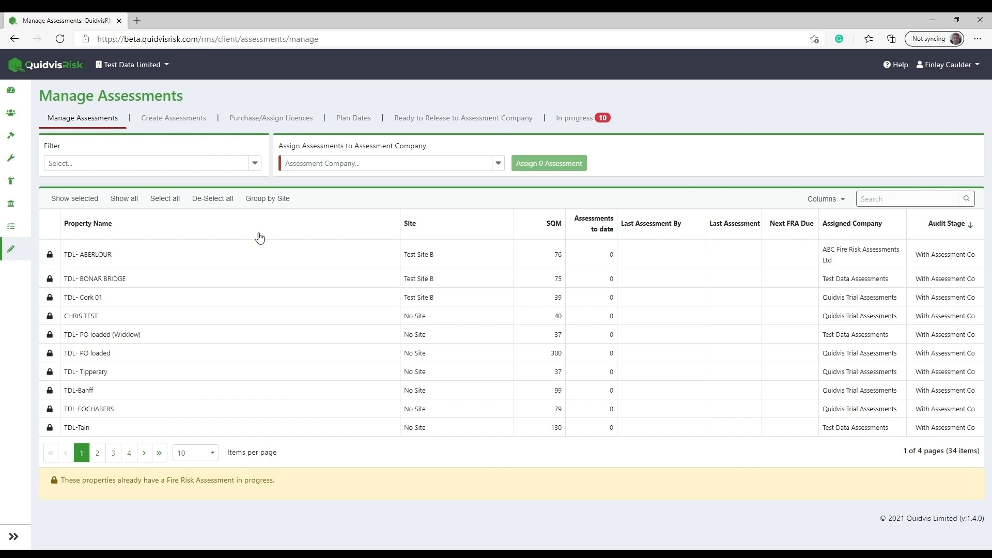
Filter the property list to the New - Unassigned assessment stage and sort it by property name.
{"action": "left_click", "coordinate": [254, 164]}
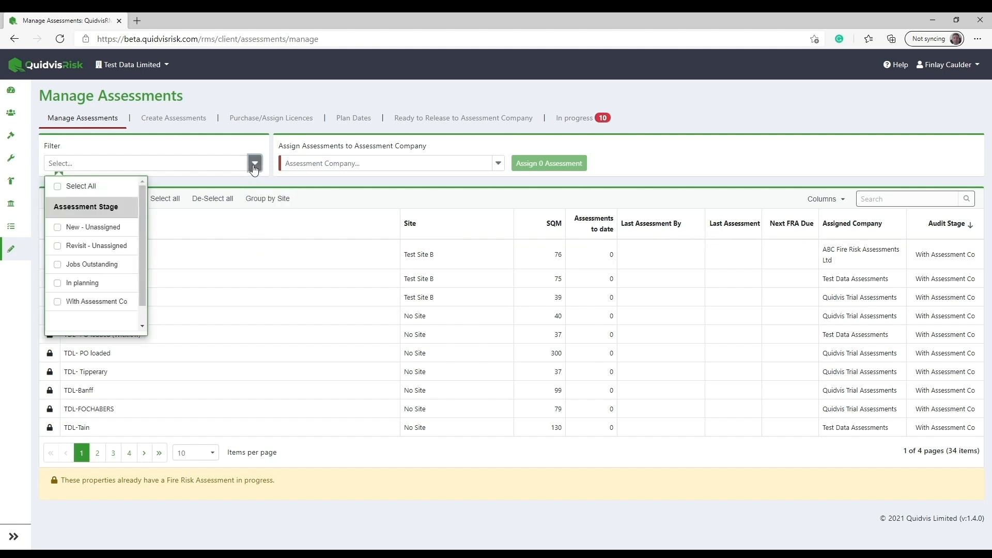
{"action": "left_click", "coordinate": [120, 230]}
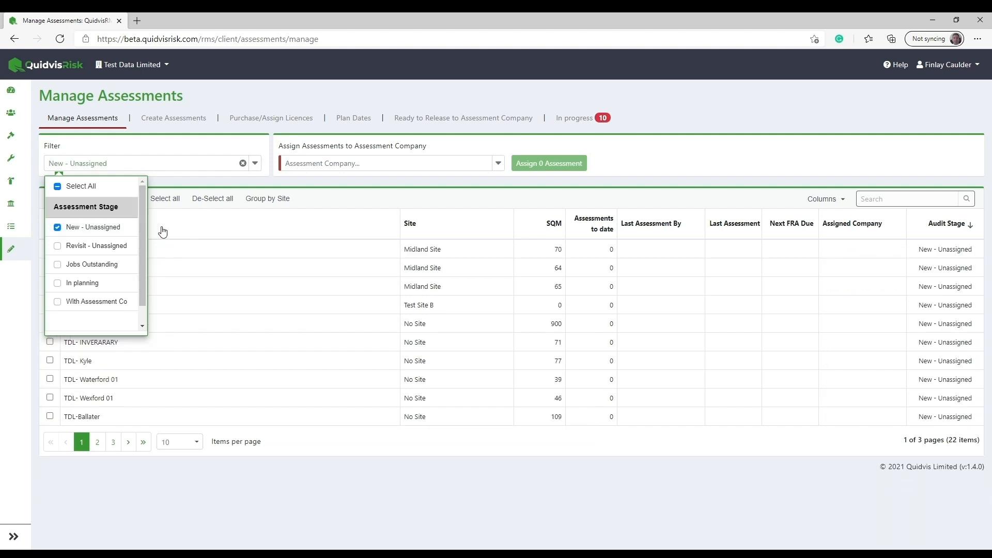
{"action": "left_click", "coordinate": [185, 229]}
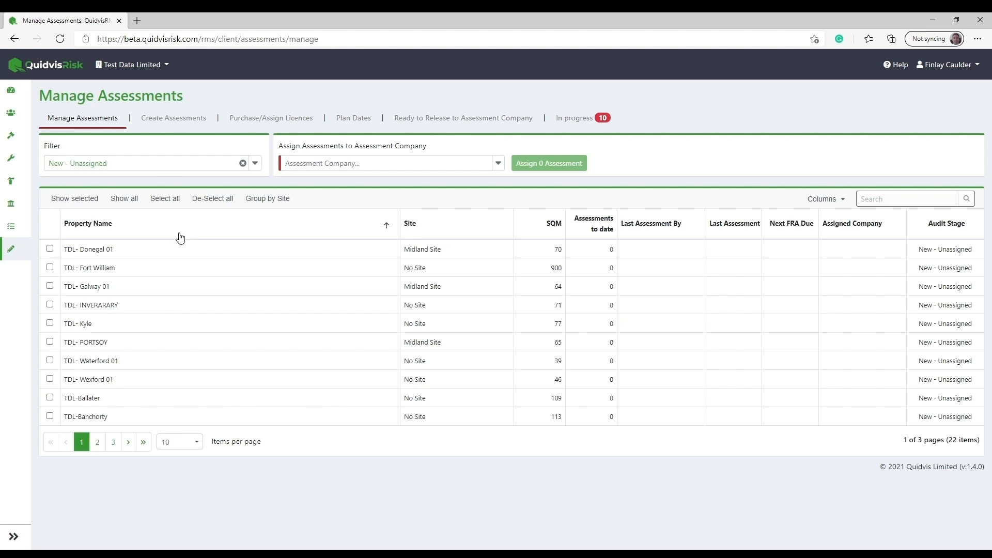
Assign only the TDL- Donegal 01 property to the assessment company Quidvis Trial Assessments.
{"action": "left_click", "coordinate": [124, 254]}
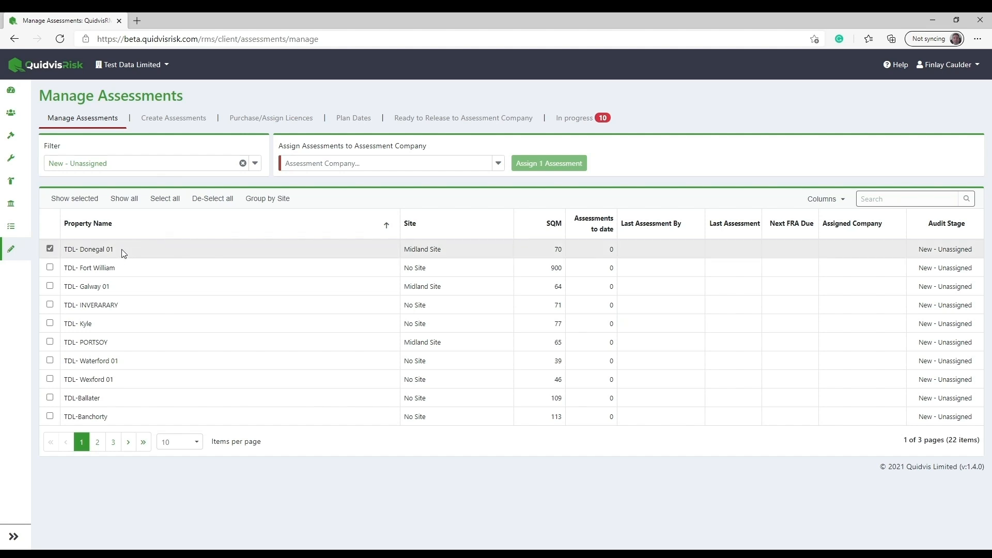
{"action": "left_click", "coordinate": [124, 286]}
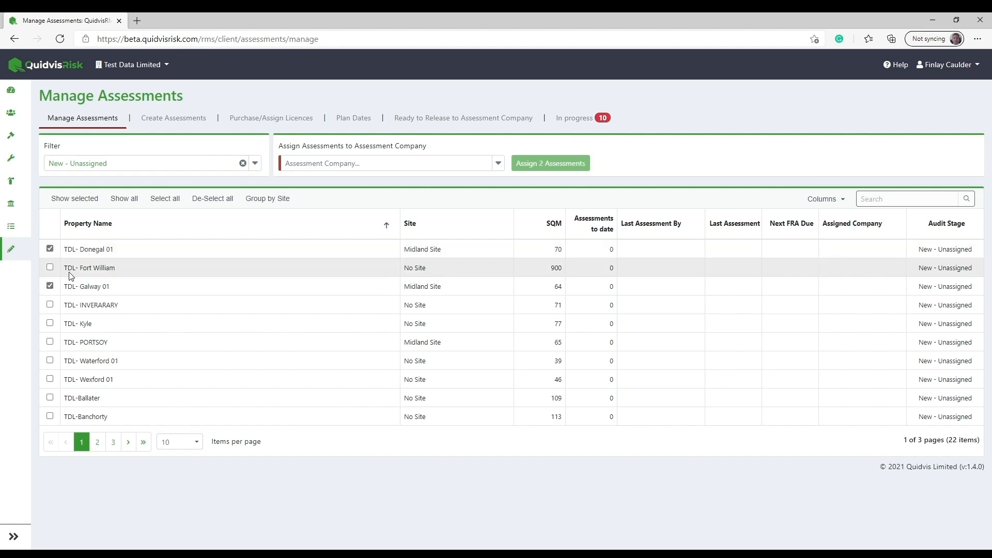
{"action": "left_click", "coordinate": [78, 291]}
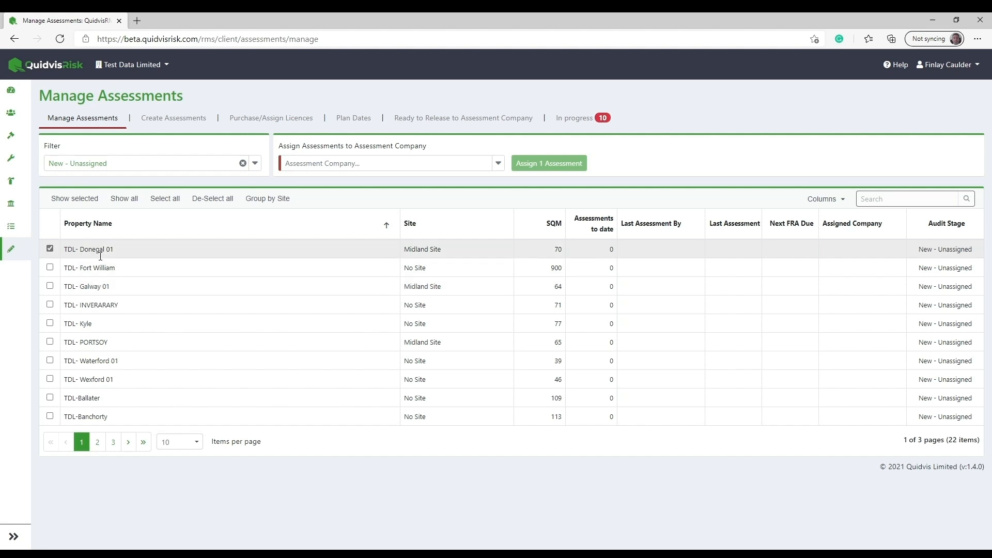
{"action": "left_click", "coordinate": [499, 163]}
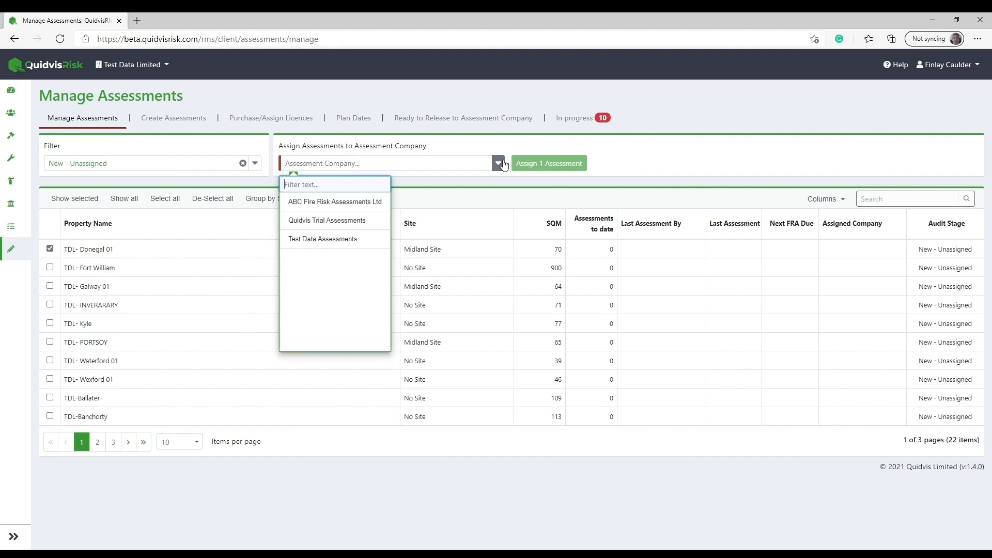
{"action": "left_click", "coordinate": [338, 223]}
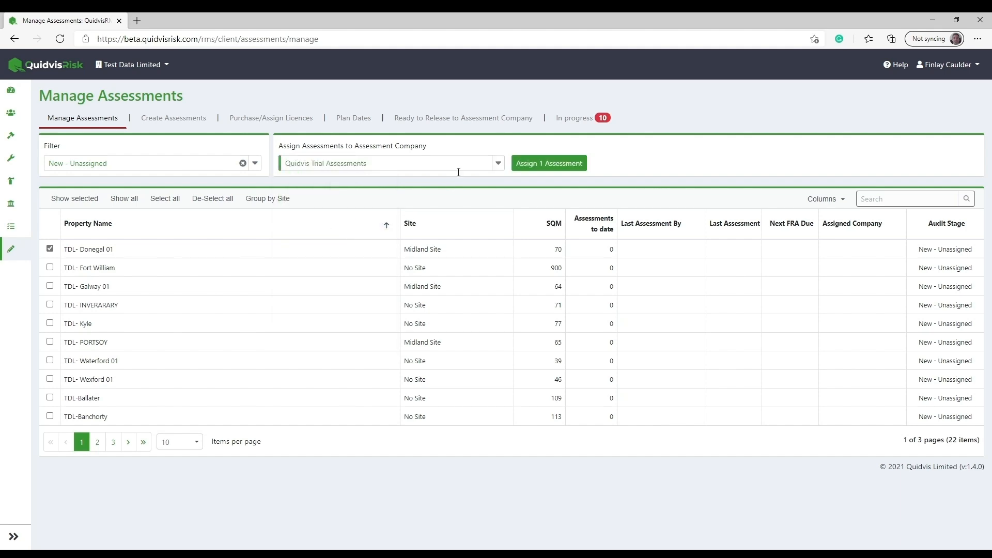
{"action": "left_click", "coordinate": [542, 165]}
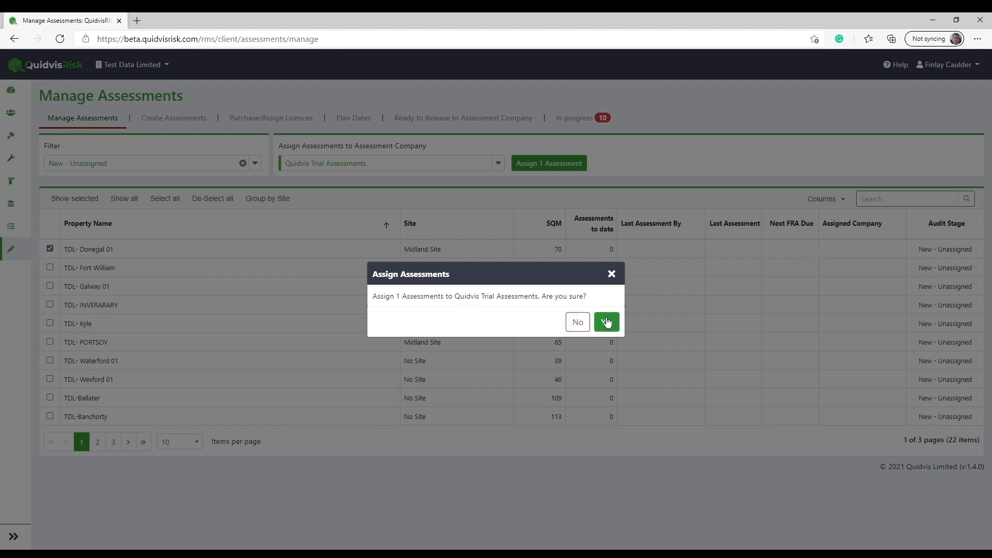
{"action": "left_click", "coordinate": [607, 323]}
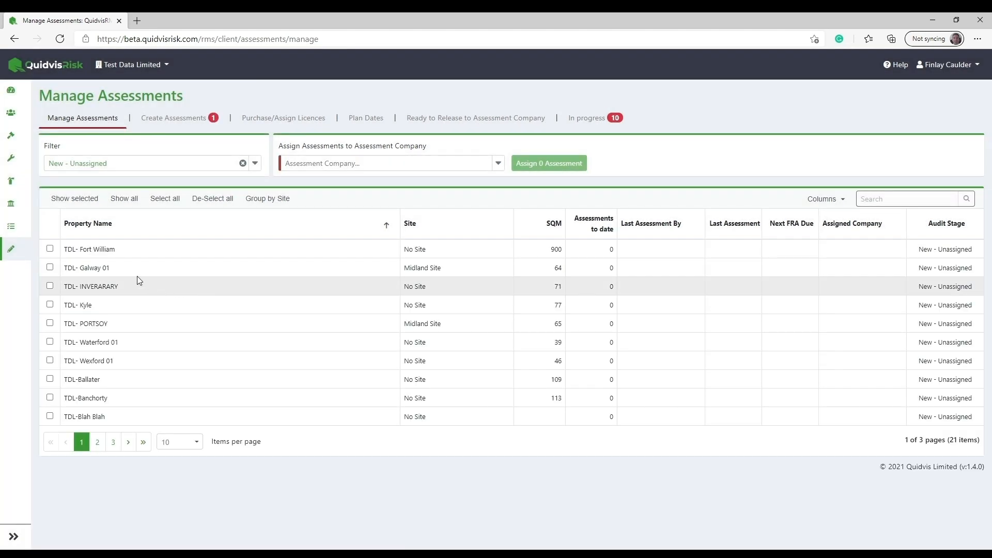
Assign the TDL- Galway 01 property to the assessment company Test Data Assessments.
{"action": "left_click", "coordinate": [82, 270]}
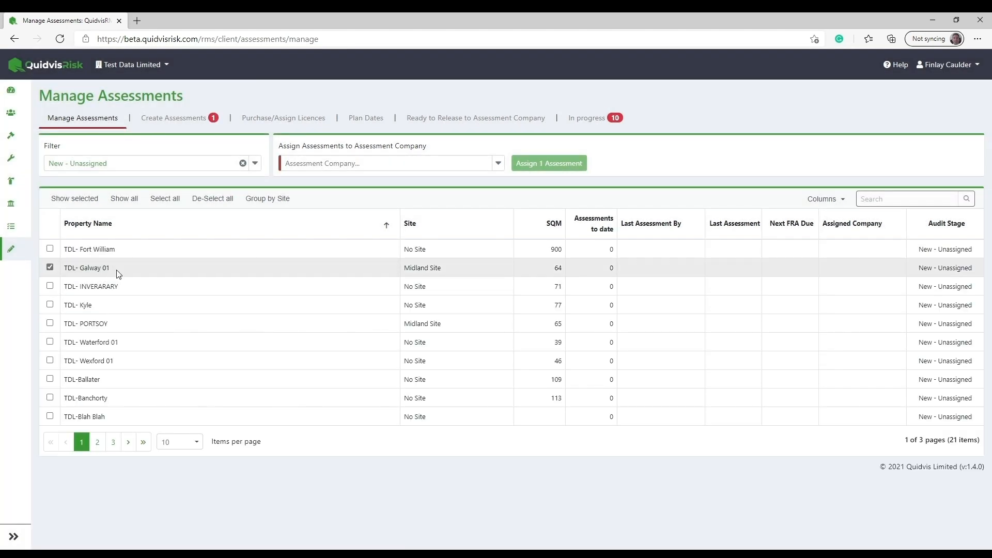
{"action": "left_click", "coordinate": [498, 165]}
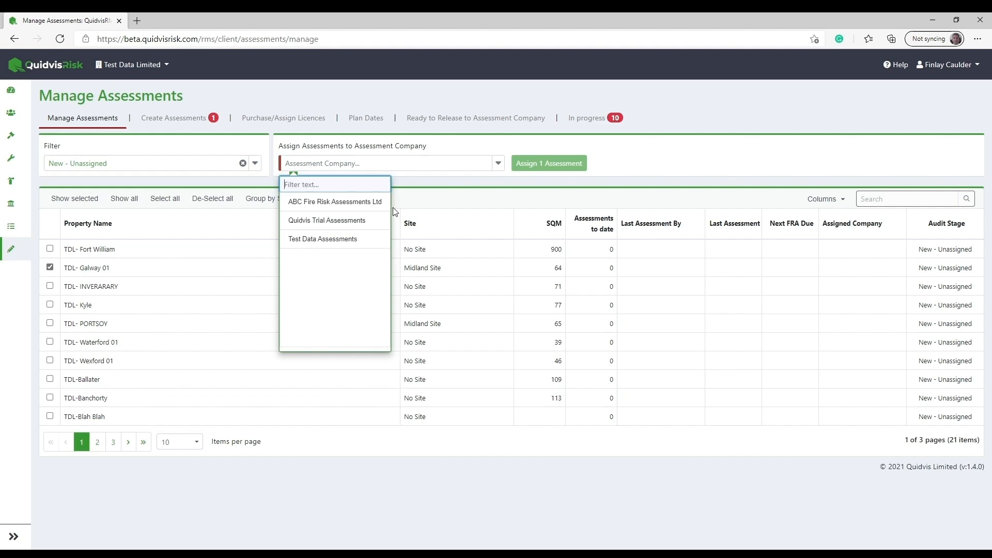
{"action": "left_click", "coordinate": [352, 238]}
{"action": "left_click", "coordinate": [544, 165]}
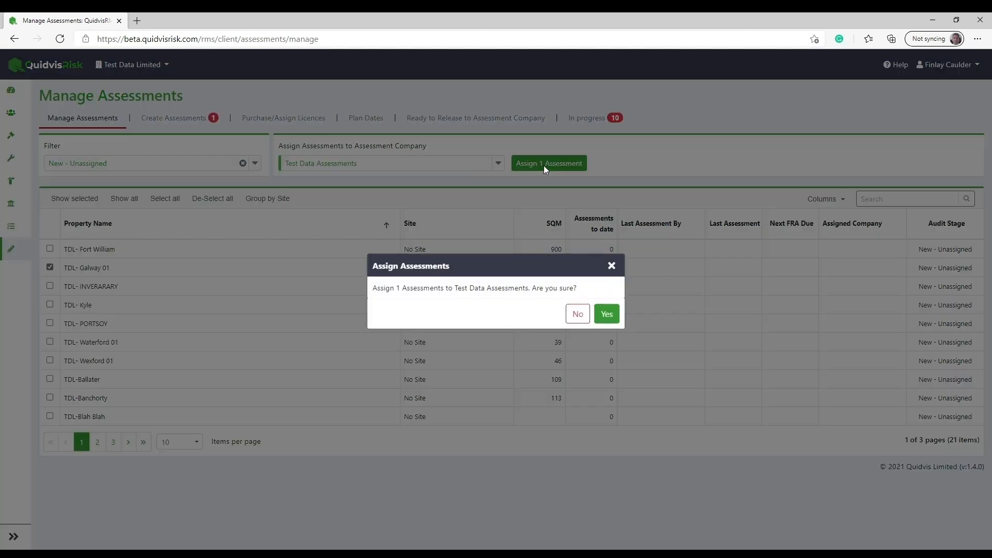
{"action": "left_click", "coordinate": [607, 314]}
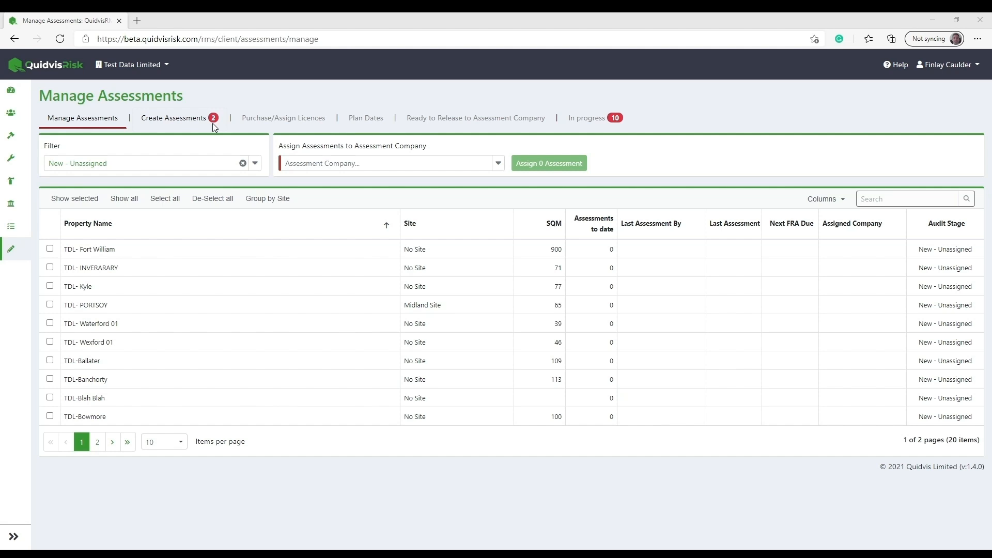
Select TDL- Donegal 01 and TDL- Galway 01 for assessment creation, with the project set to No project.
{"action": "left_click", "coordinate": [174, 127]}
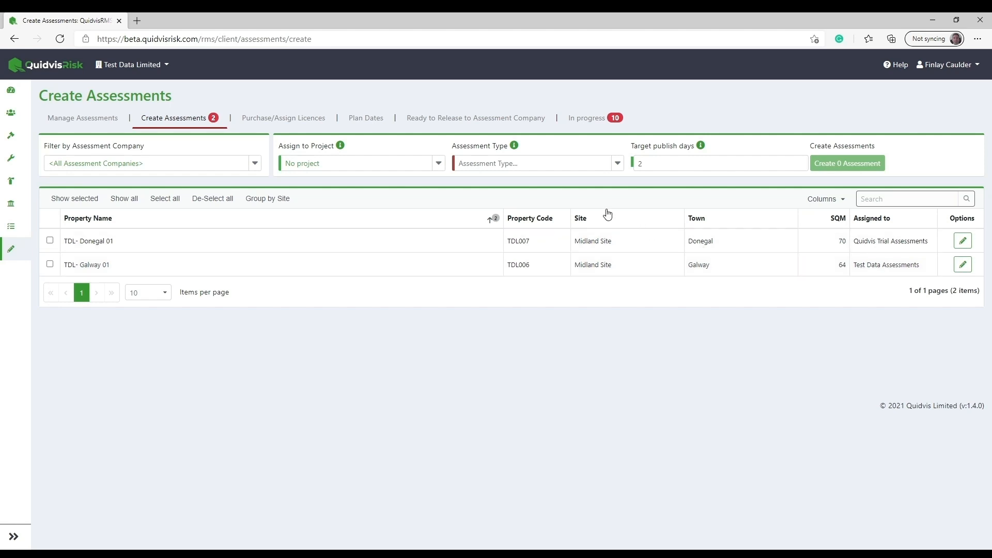
{"action": "left_click", "coordinate": [392, 238]}
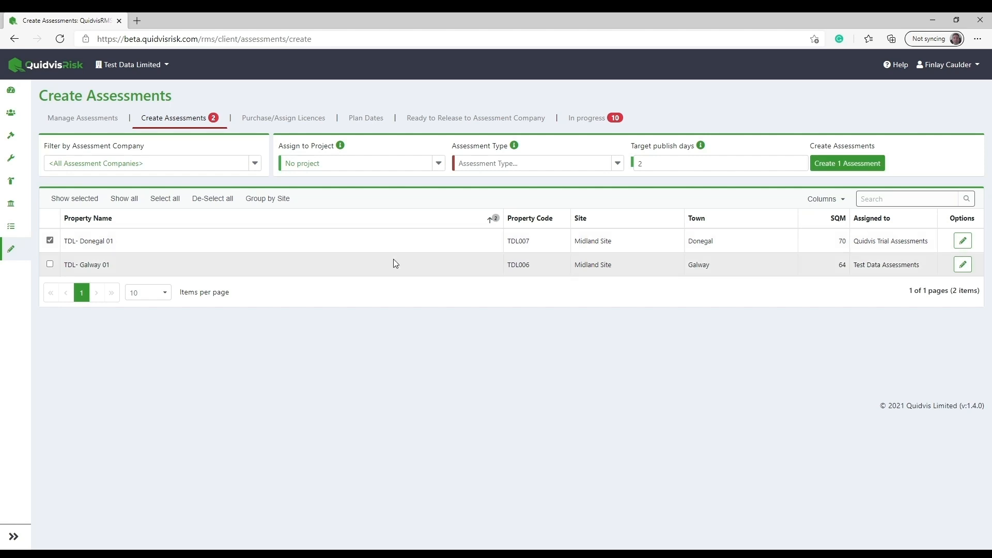
{"action": "left_click", "coordinate": [396, 265]}
{"action": "left_click", "coordinate": [439, 163]}
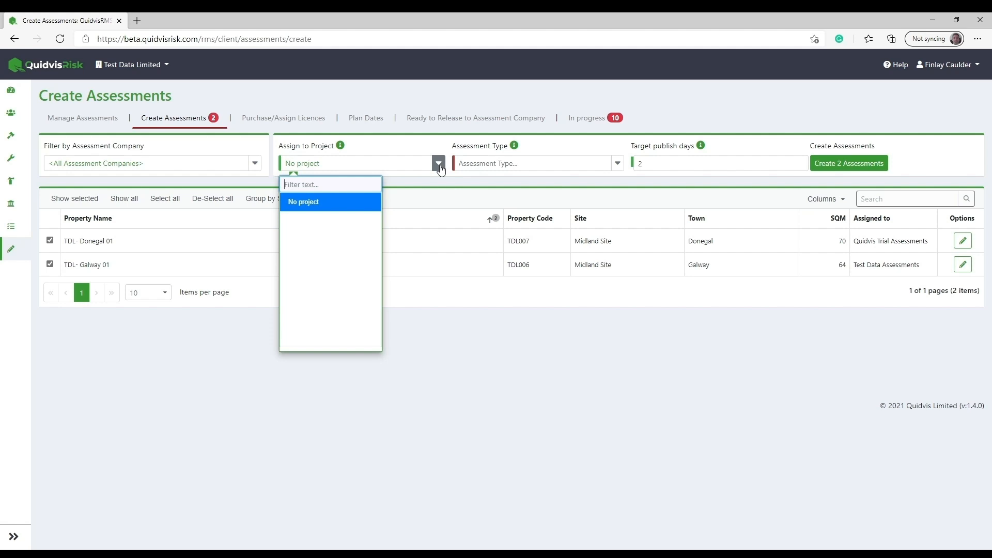
{"action": "left_click", "coordinate": [351, 207]}
Review the assessment type descriptions and set the assessment type to Standard intrusive.
{"action": "left_click", "coordinate": [618, 163]}
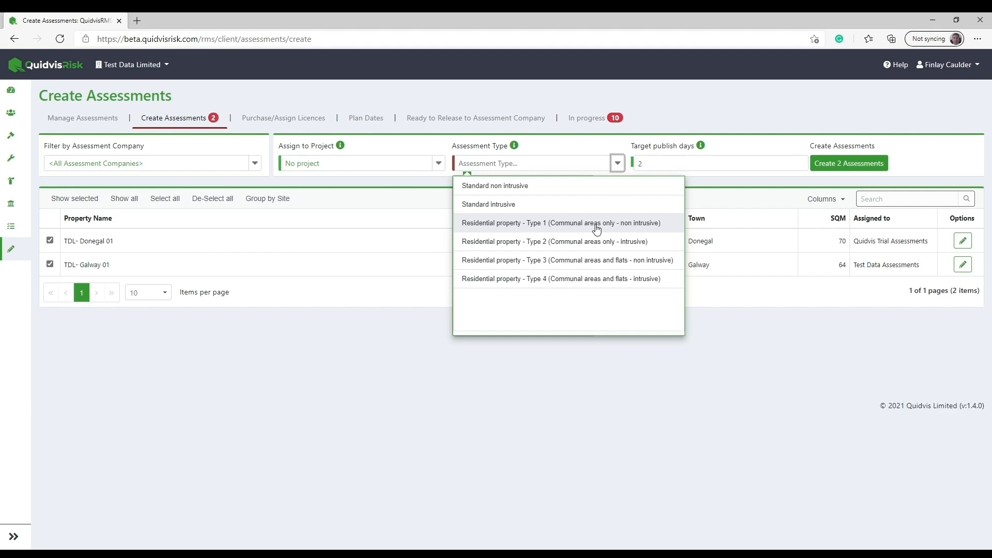
{"action": "left_click", "coordinate": [514, 148]}
{"action": "left_click", "coordinate": [514, 147]}
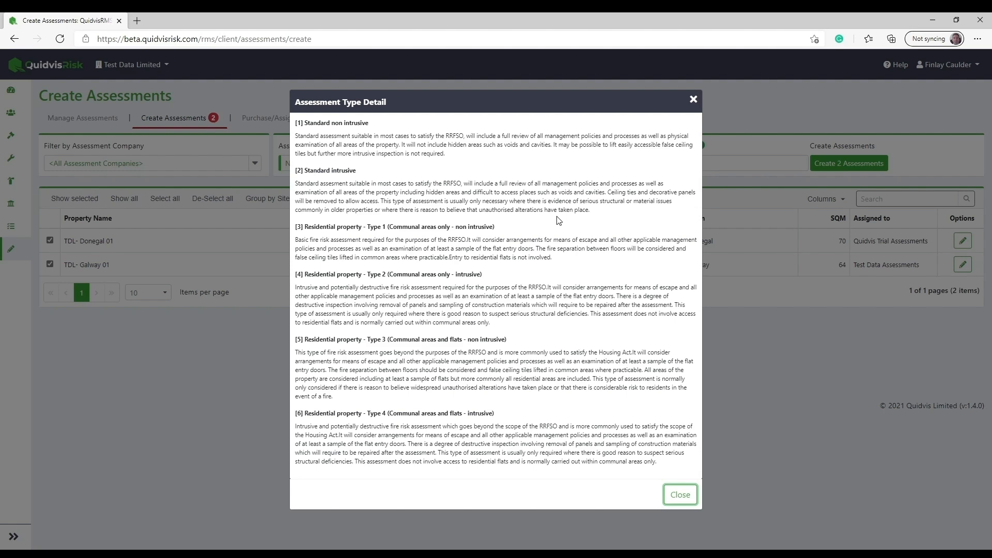
{"action": "left_click", "coordinate": [680, 494]}
{"action": "left_click", "coordinate": [618, 163]}
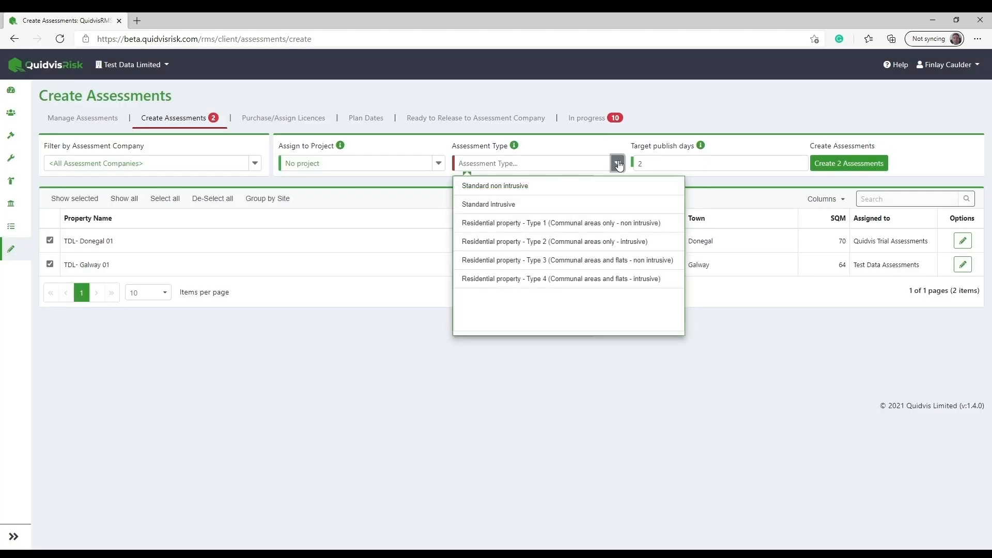
{"action": "left_click", "coordinate": [562, 204]}
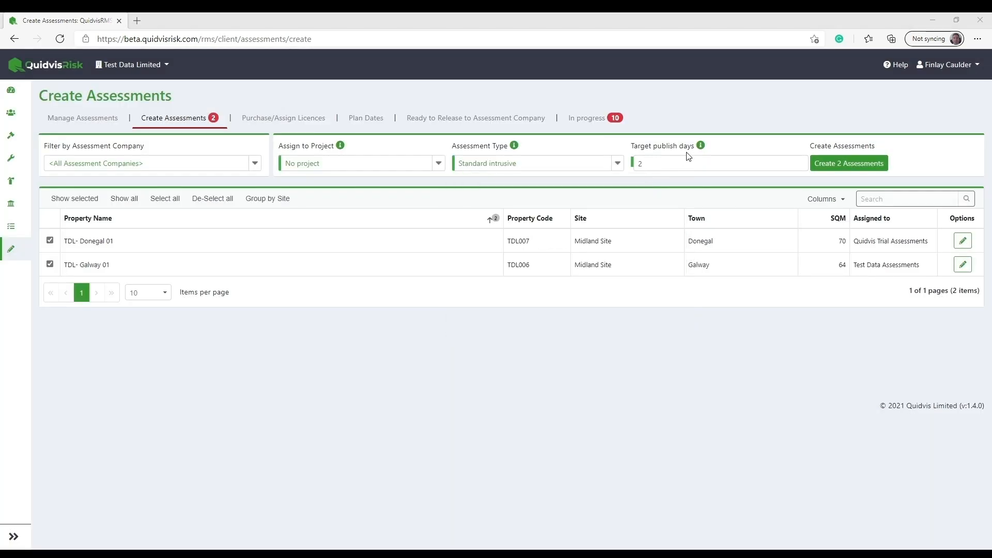
Set the target publish days to 3 after checking the field's explanation, and create the assessments for the two selected properties.
{"action": "left_click", "coordinate": [700, 147]}
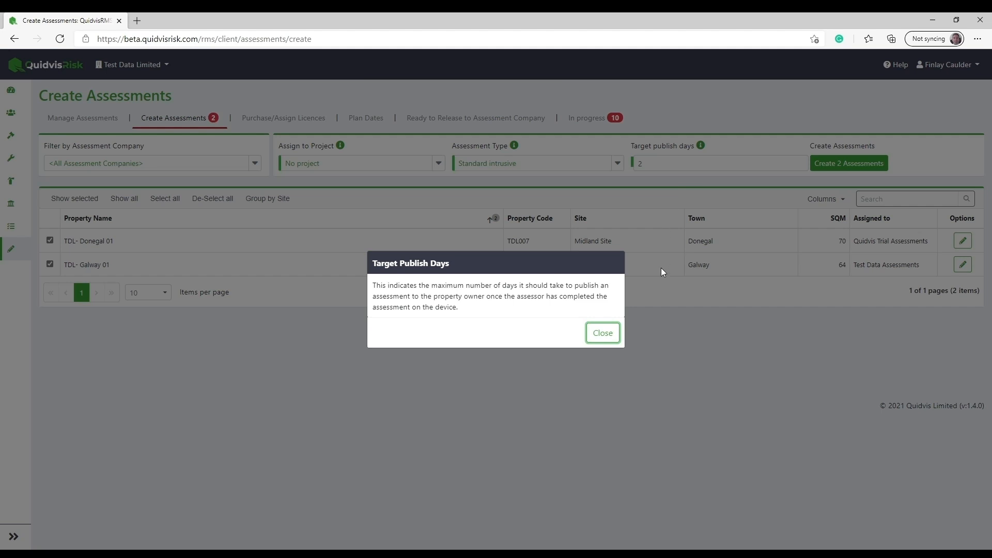
{"action": "left_click", "coordinate": [603, 333]}
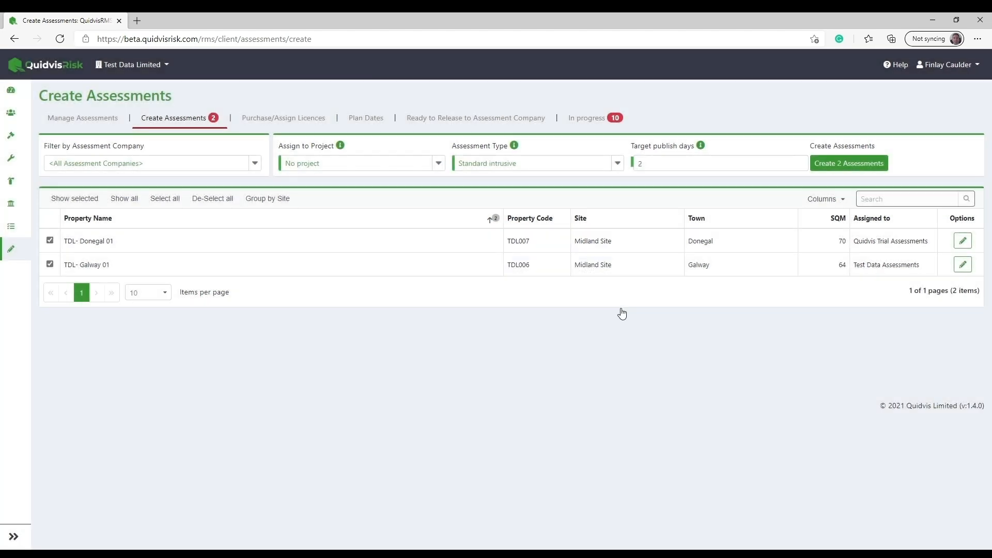
{"action": "left_click", "coordinate": [641, 163]}
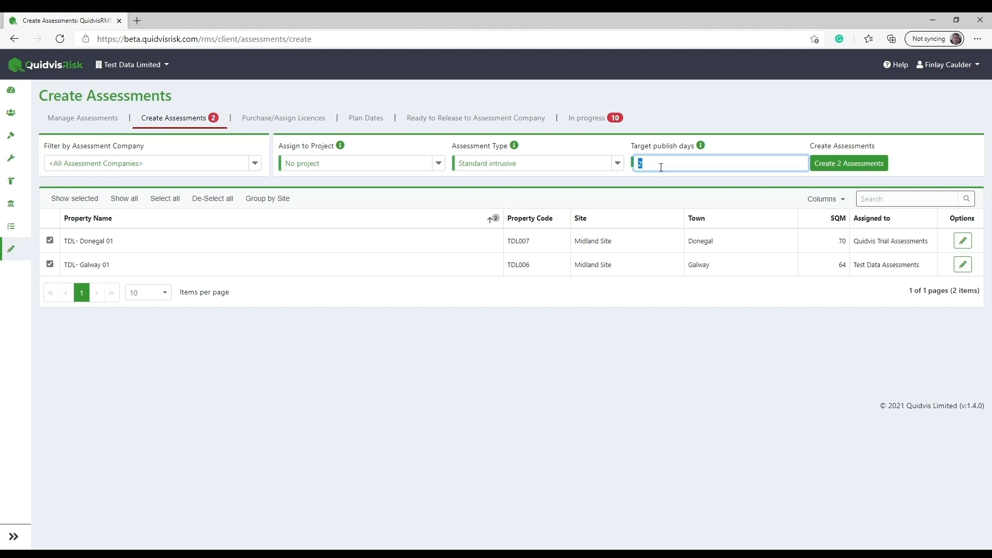
{"action": "left_click", "coordinate": [661, 167]}
{"action": "double_click", "coordinate": [664, 168]}
{"action": "type", "text": "3"}
{"action": "left_click", "coordinate": [846, 164]}
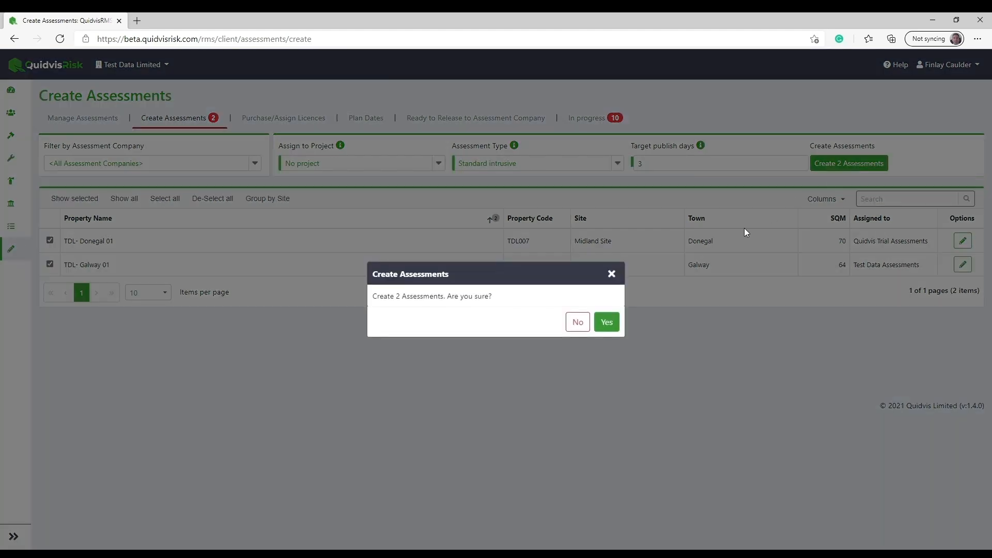
{"action": "left_click", "coordinate": [618, 323]}
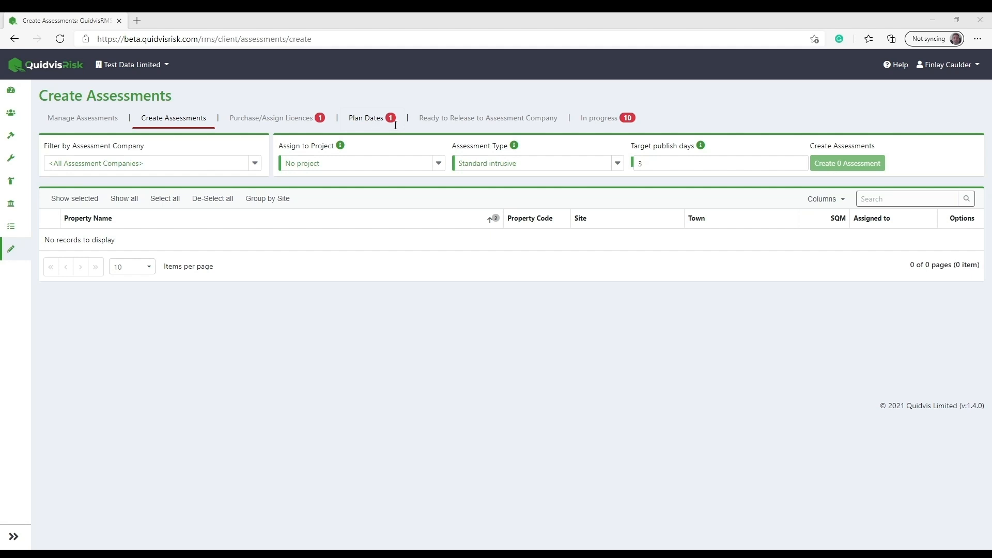
Check which properties are waiting for licence allocation and which are waiting for date planning.
{"action": "left_click", "coordinate": [285, 124]}
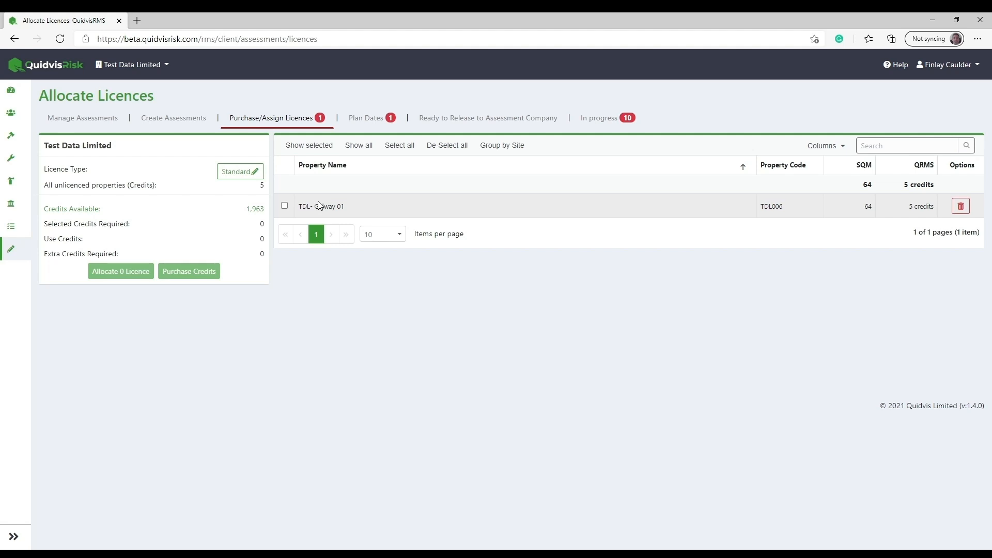
{"action": "left_click", "coordinate": [371, 119]}
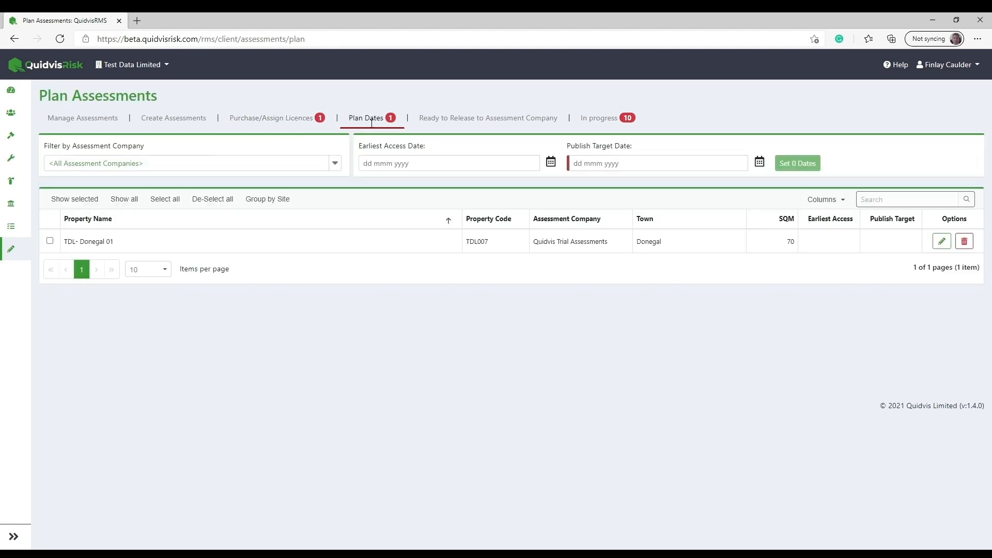
{"action": "left_click", "coordinate": [294, 120]}
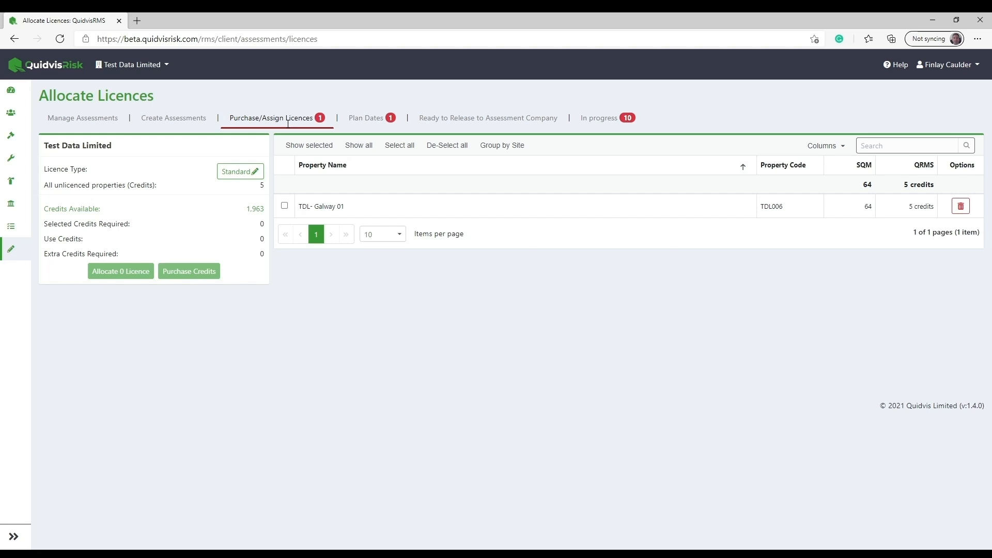
View the licence payer and licence type settings of the assessment company Quidvis Trial Assessments.
{"action": "left_click", "coordinate": [18, 186]}
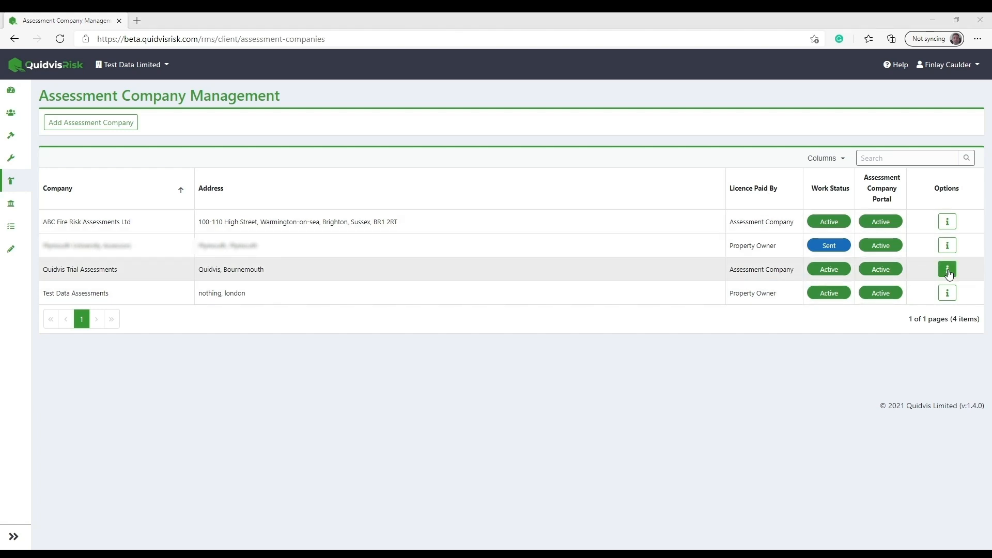
{"action": "left_click", "coordinate": [947, 269]}
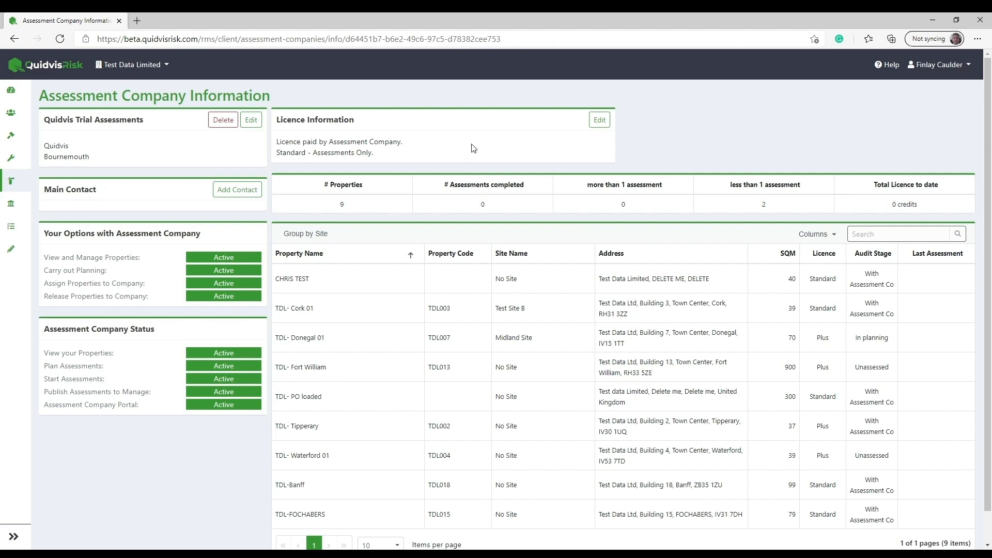
{"action": "left_click", "coordinate": [599, 119]}
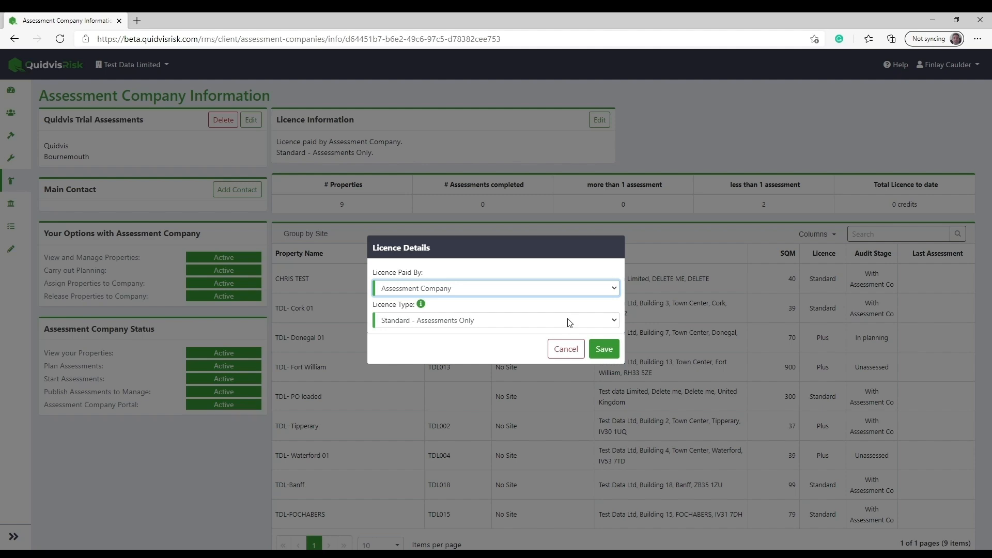
{"action": "key", "text": "Down"}
{"action": "left_click", "coordinate": [319, 305]}
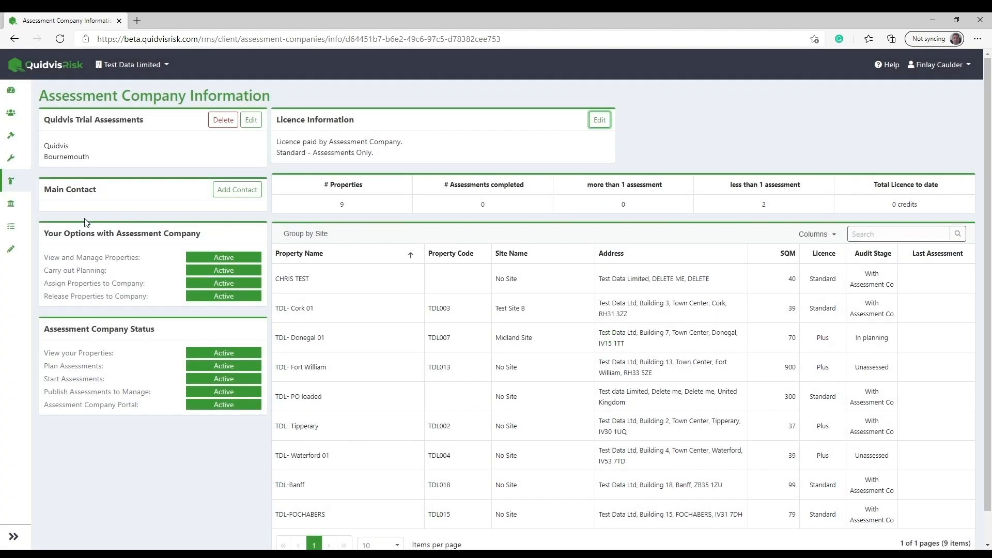
Check the credits TDL- Galway 01 needs for its licence, review the licence types, and choose QRMS Standard.
{"action": "left_click", "coordinate": [15, 251]}
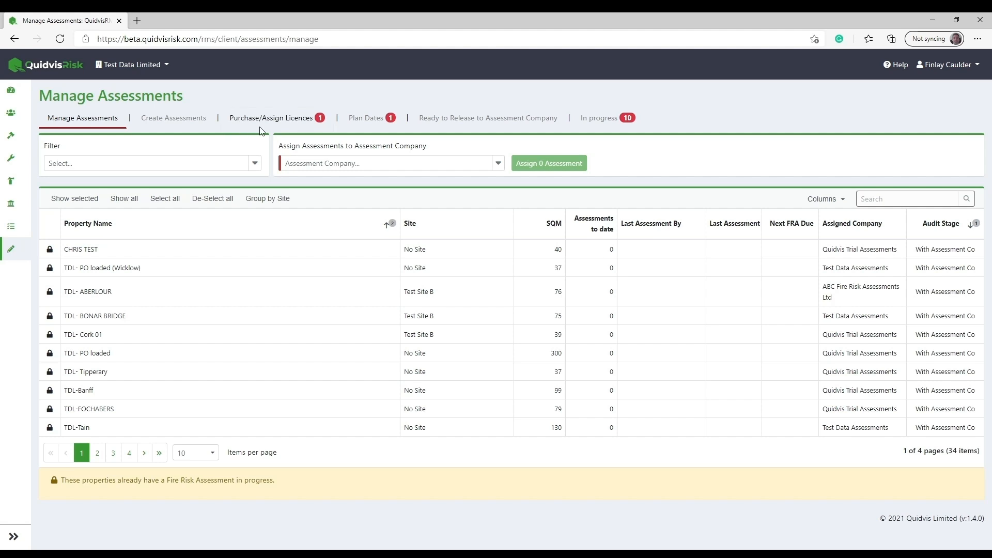
{"action": "left_click", "coordinate": [280, 124]}
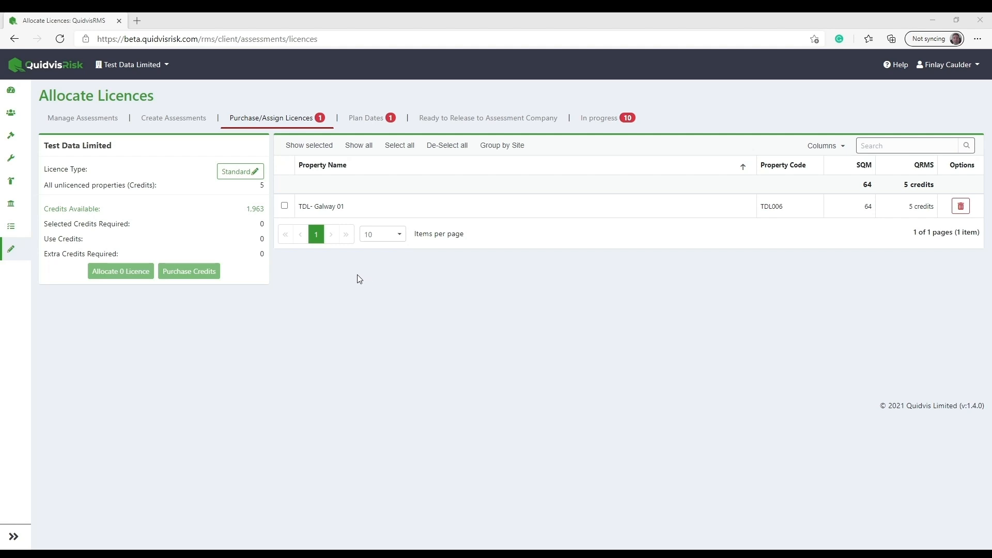
{"action": "left_click", "coordinate": [284, 206]}
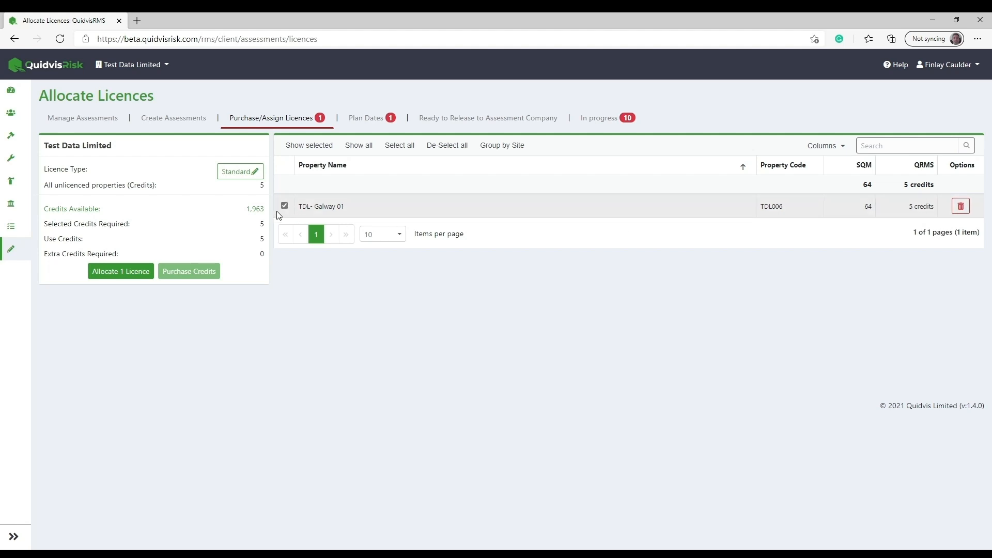
{"action": "double_click", "coordinate": [261, 226]}
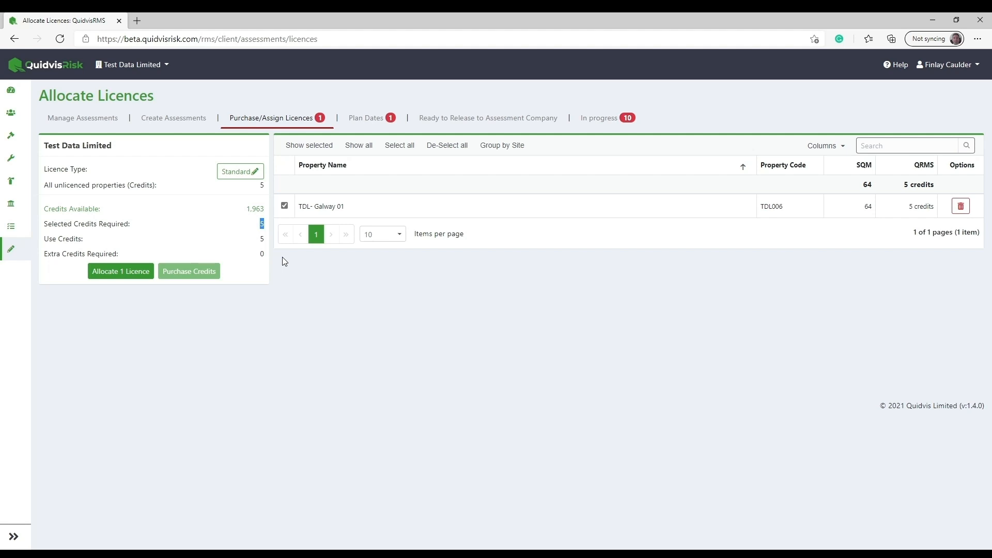
{"action": "left_click", "coordinate": [244, 176]}
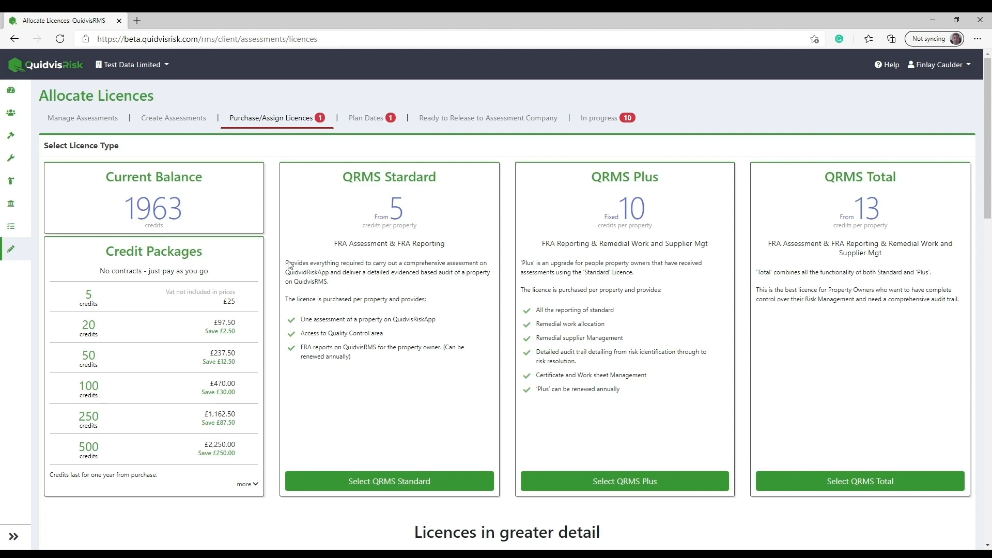
{"action": "left_click", "coordinate": [383, 486]}
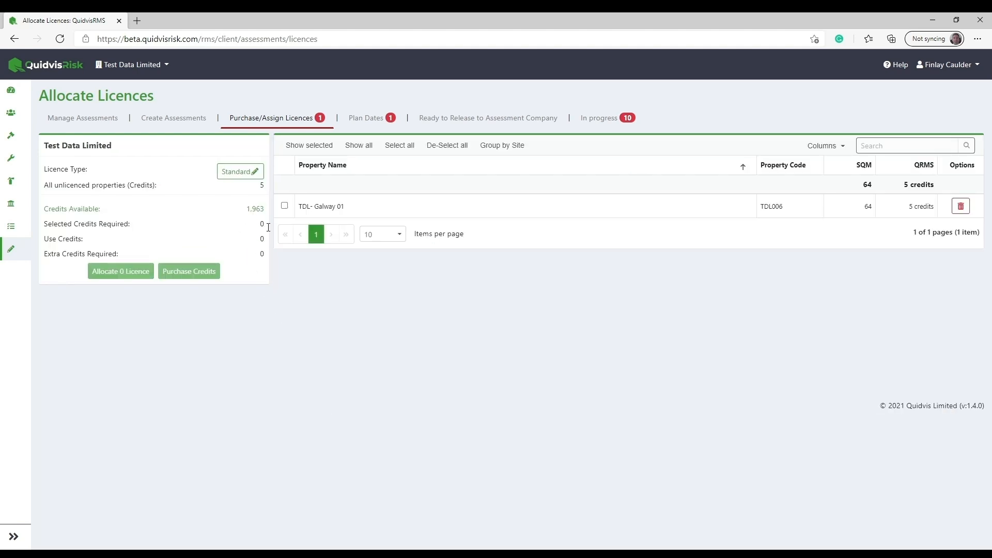
Allocate a Standard licence to TDL- Galway 01 using 5 of the available credits.
{"action": "left_click", "coordinate": [285, 207]}
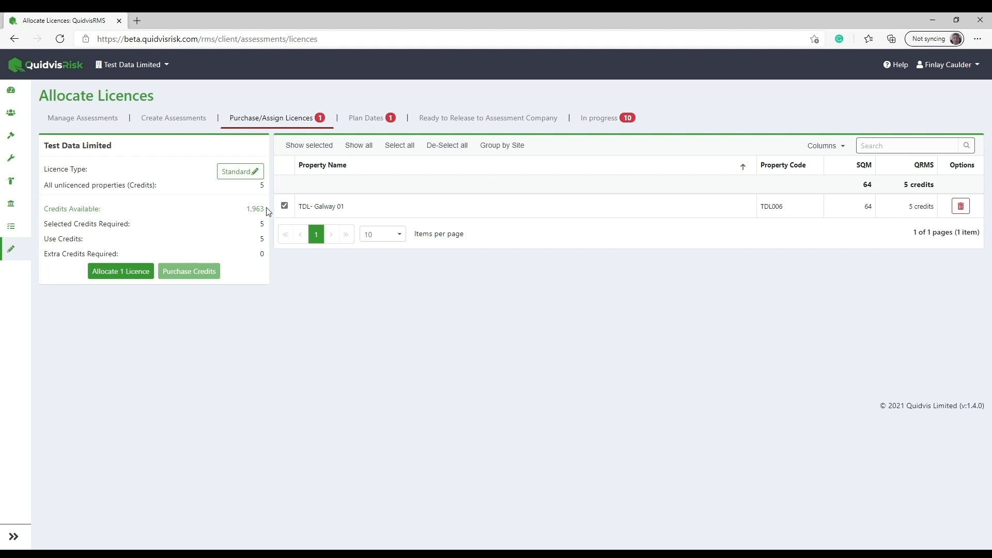
{"action": "left_click_drag", "start_coordinate": [267, 210], "coordinate": [236, 212]}
{"action": "left_click", "coordinate": [259, 269]}
{"action": "left_click", "coordinate": [133, 280]}
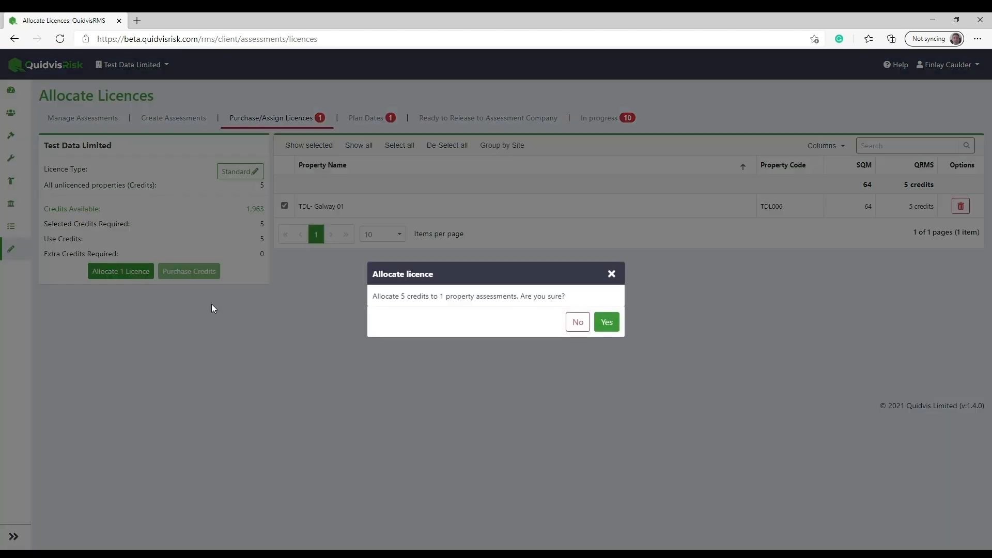
{"action": "left_click", "coordinate": [606, 321]}
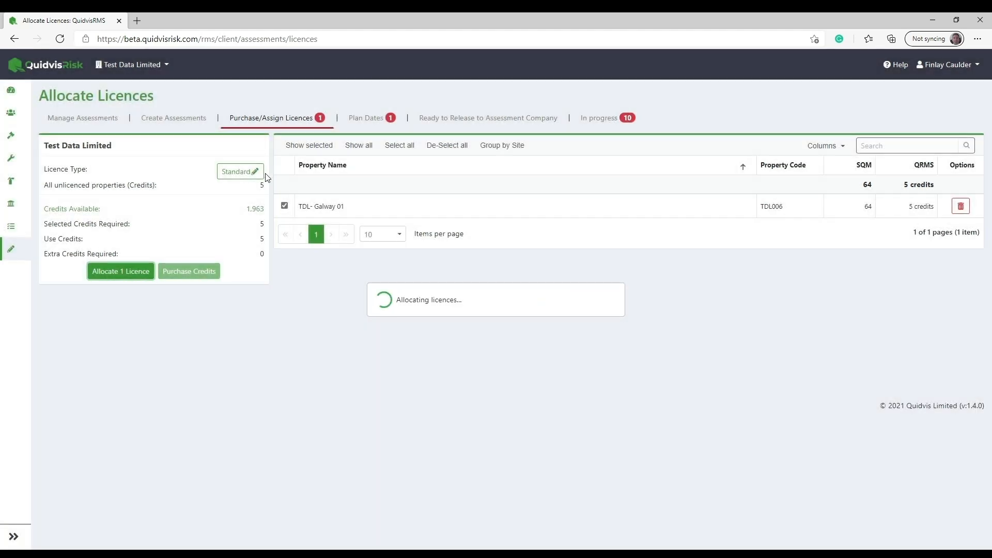
Choose TDL- Donegal 01 and TDL- Galway 01 for date planning and set the earliest access date to 29 Mar 2021.
{"action": "left_click", "coordinate": [365, 123]}
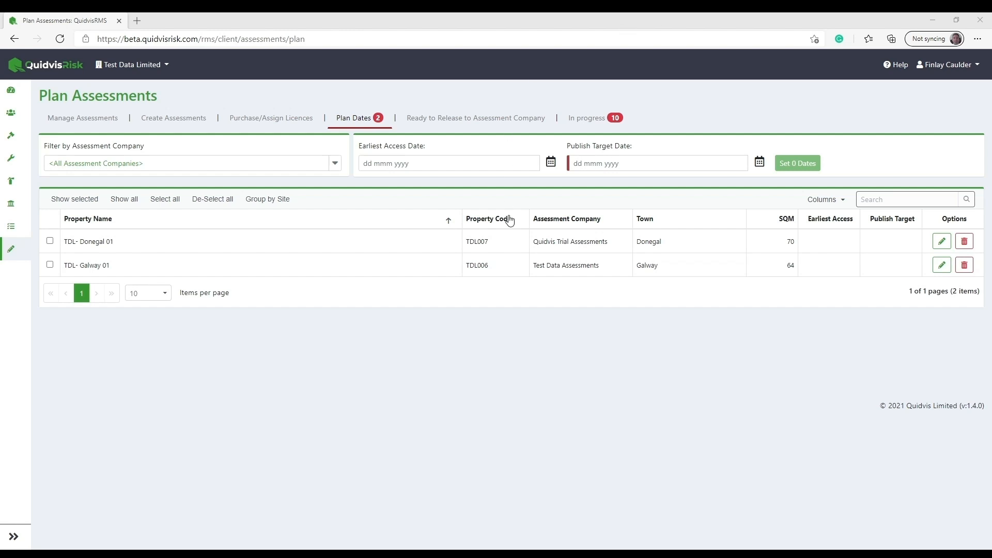
{"action": "left_click", "coordinate": [138, 248]}
{"action": "left_click", "coordinate": [146, 276]}
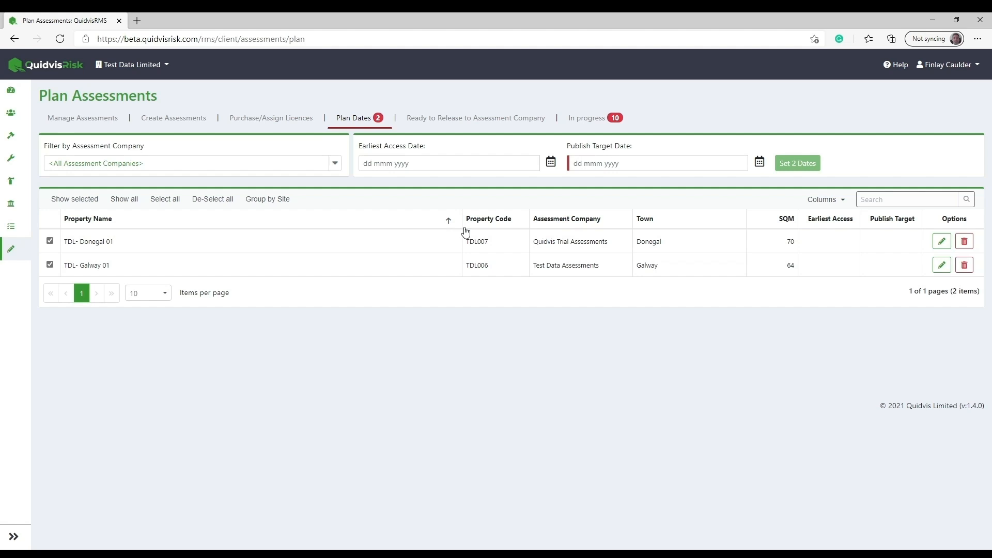
{"action": "left_click", "coordinate": [551, 162]}
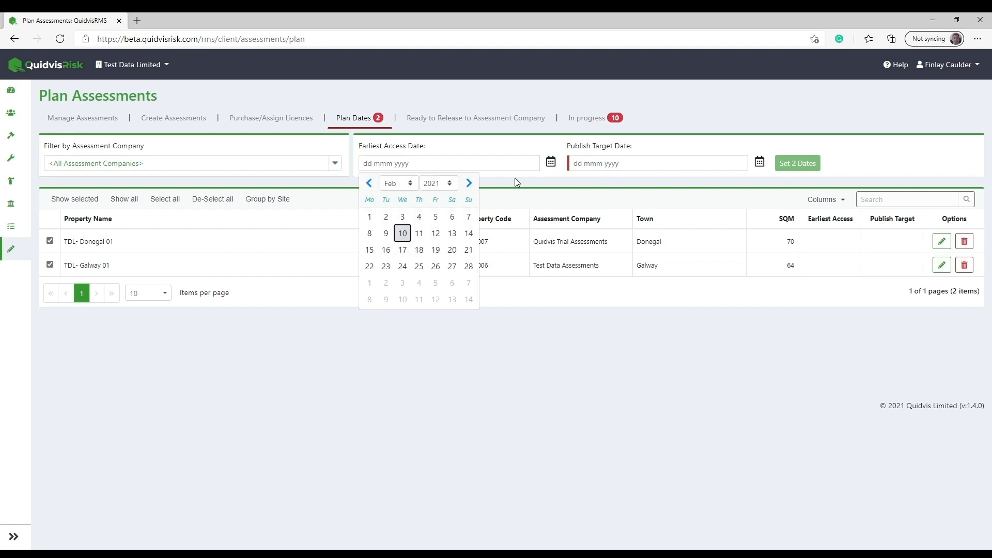
{"action": "left_click", "coordinate": [468, 183]}
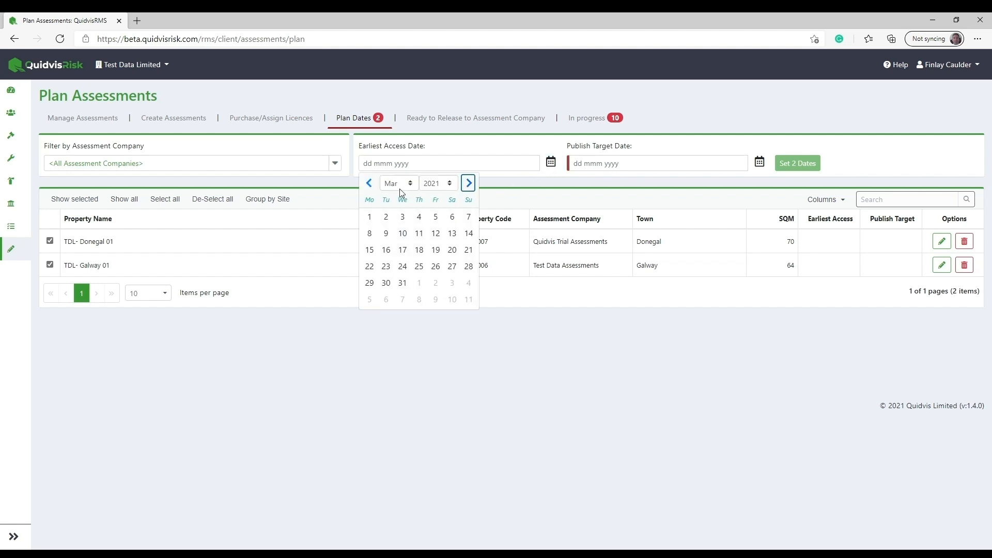
{"action": "left_click", "coordinate": [370, 283]}
Set the publish target date to 30 Mar 2021 and apply the dates to the two selected assessments.
{"action": "left_click", "coordinate": [761, 163]}
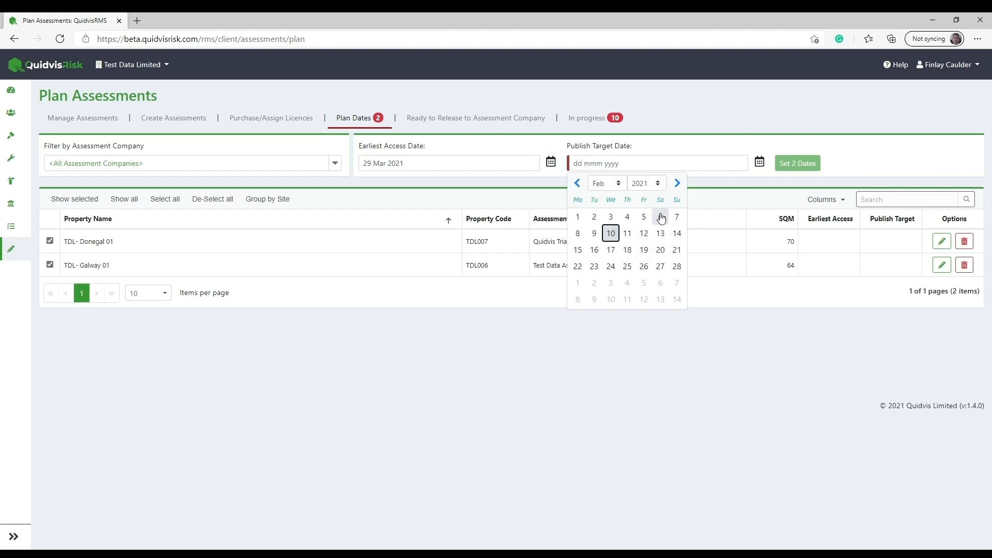
{"action": "left_click", "coordinate": [677, 183]}
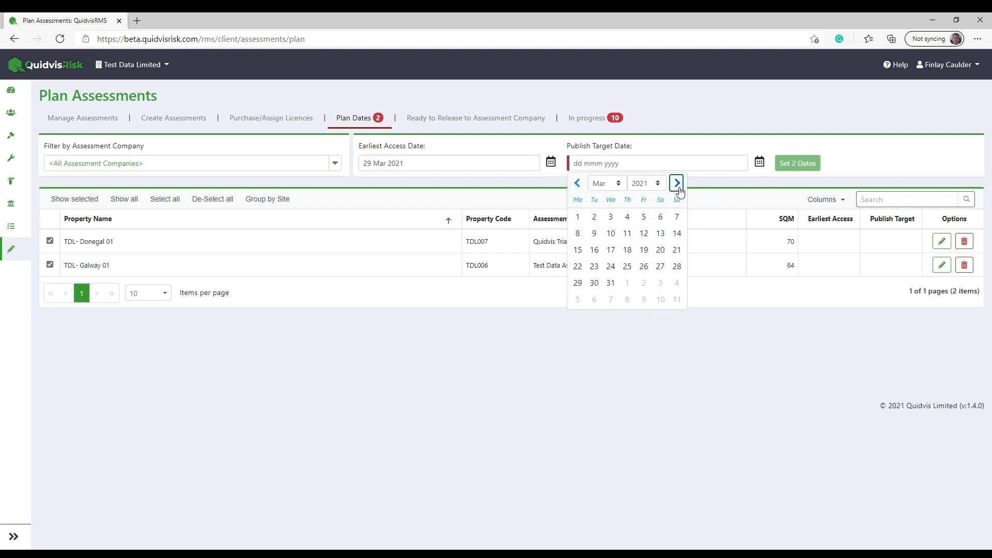
{"action": "left_click", "coordinate": [594, 282]}
{"action": "left_click", "coordinate": [794, 163]}
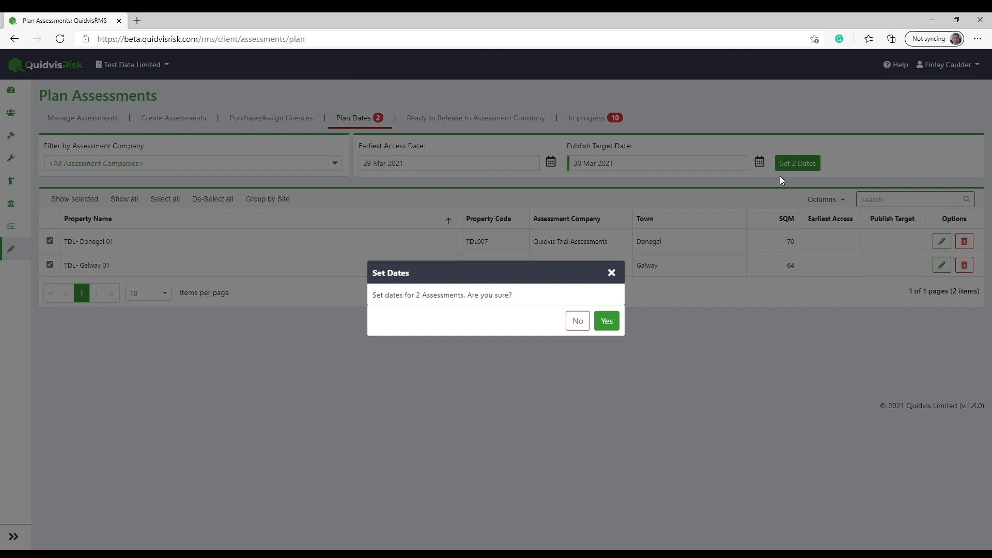
{"action": "left_click", "coordinate": [611, 318]}
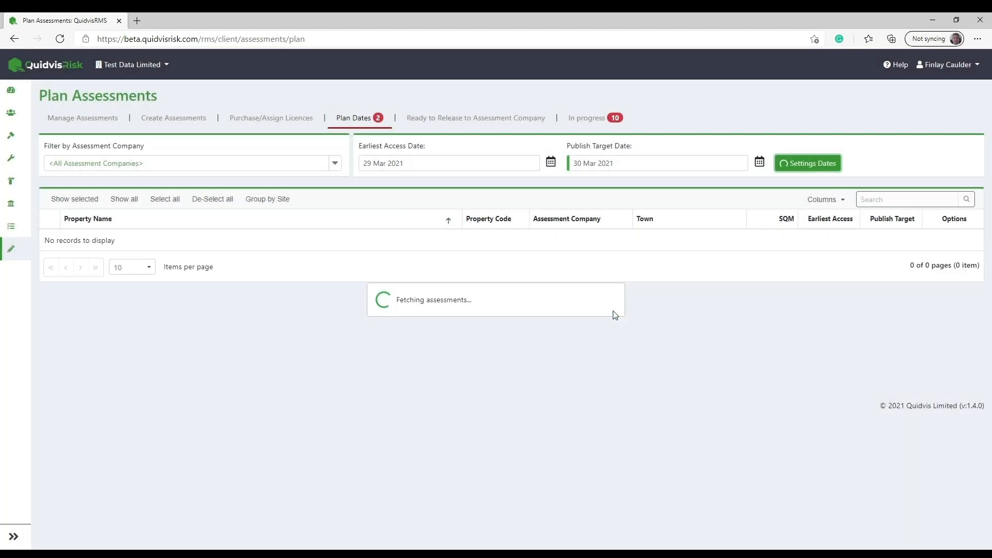
Release the TDL- Donegal 01 and TDL- Galway 01 assessments to their assessment companies.
{"action": "left_click", "coordinate": [494, 119]}
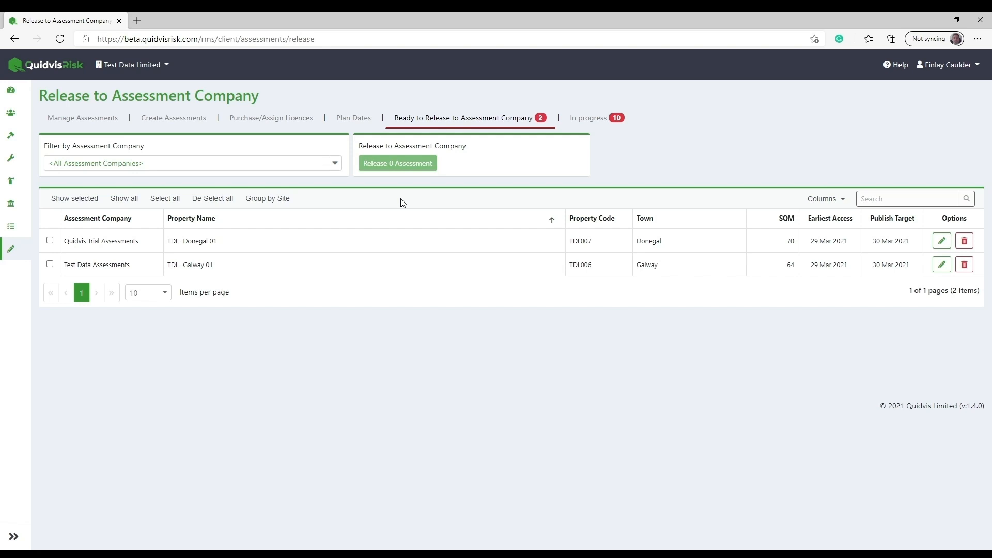
{"action": "left_click", "coordinate": [340, 236]}
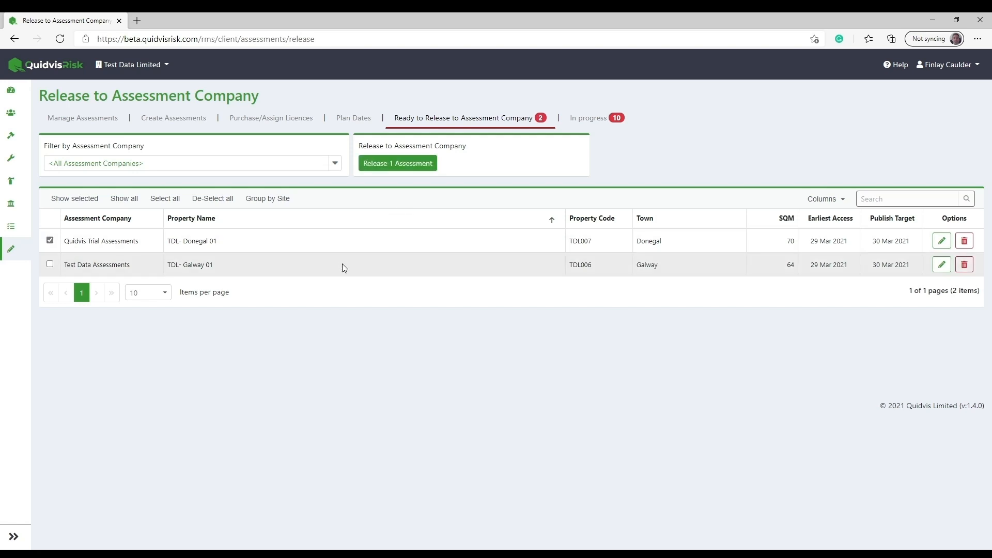
{"action": "left_click", "coordinate": [342, 264]}
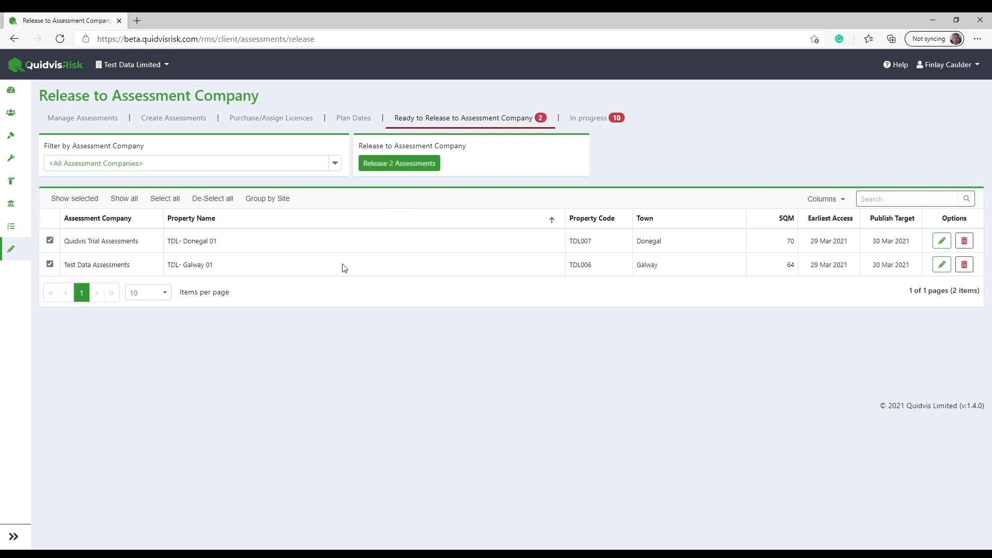
{"action": "left_click", "coordinate": [411, 165]}
{"action": "left_click", "coordinate": [613, 321]}
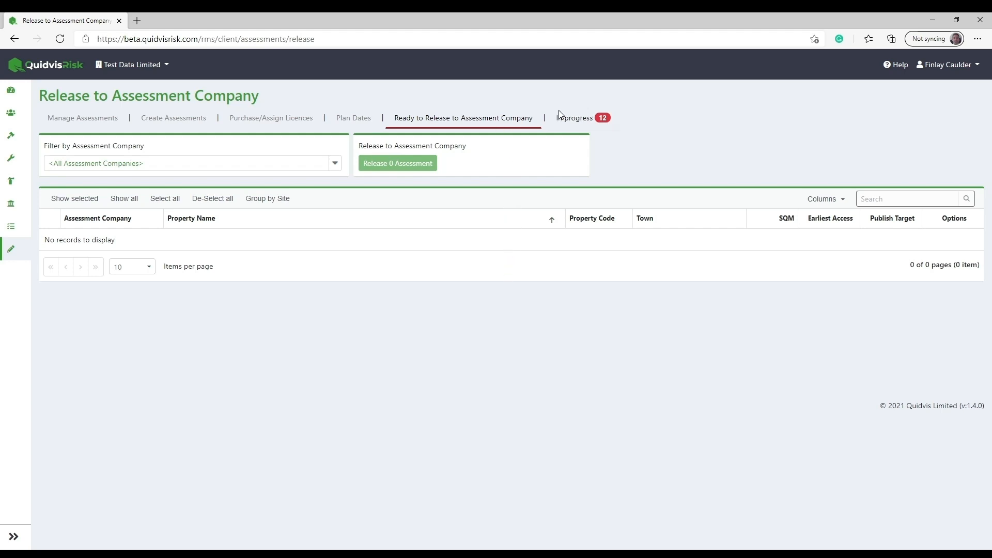
Review the in-progress assessments for Quidvis Trial Assessments and Test Data Assessments separately, then list all assessment companies again.
{"action": "left_click", "coordinate": [589, 124]}
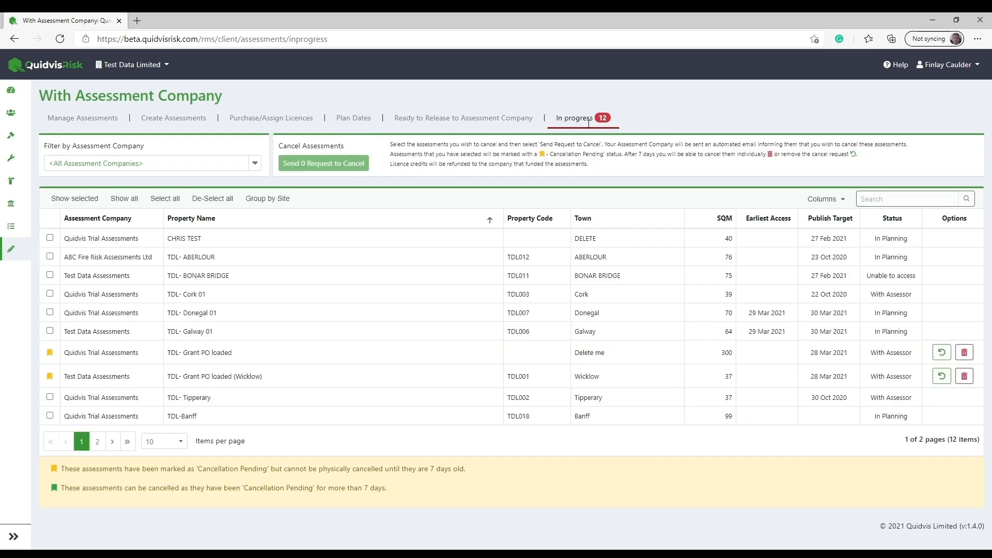
{"action": "left_click", "coordinate": [254, 163]}
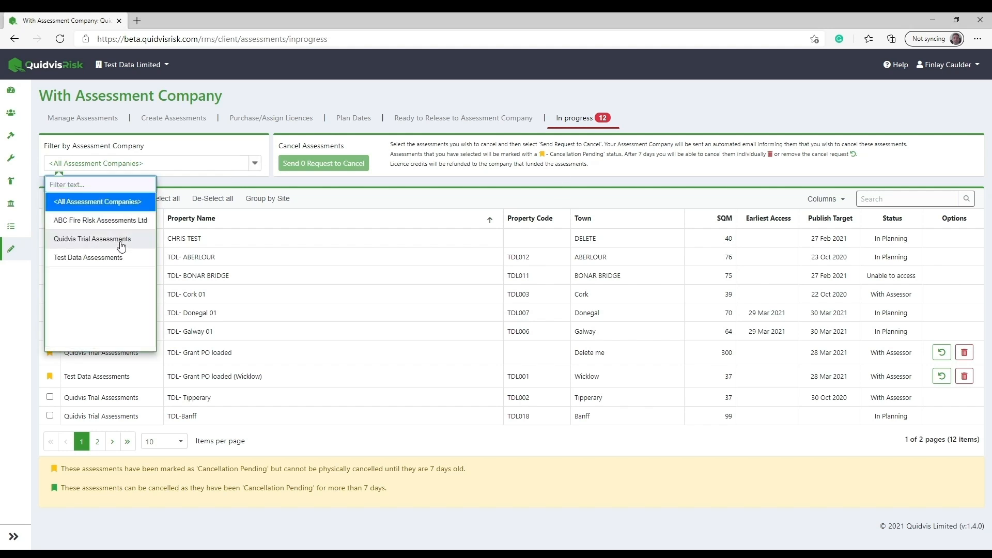
{"action": "left_click", "coordinate": [120, 242]}
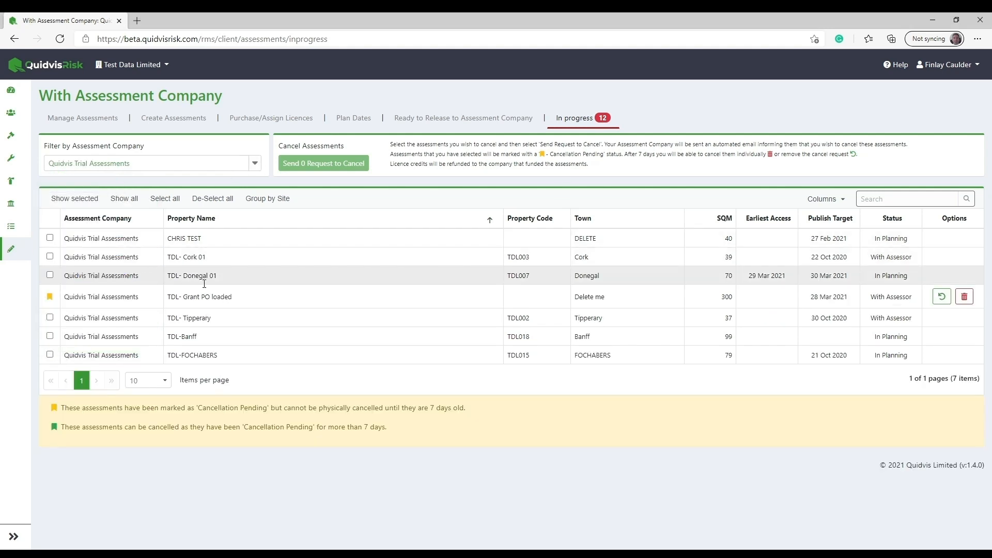
{"action": "left_click", "coordinate": [254, 163]}
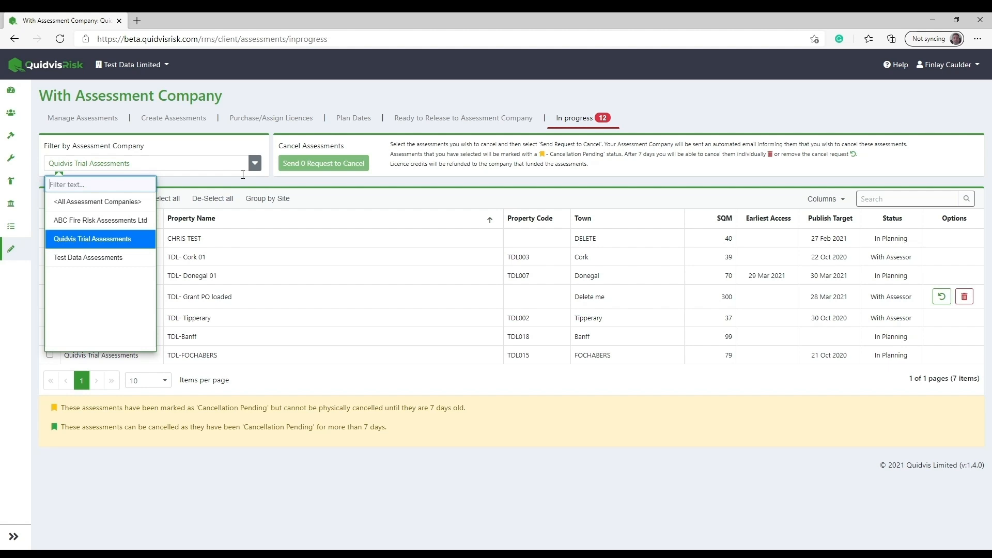
{"action": "left_click", "coordinate": [129, 258]}
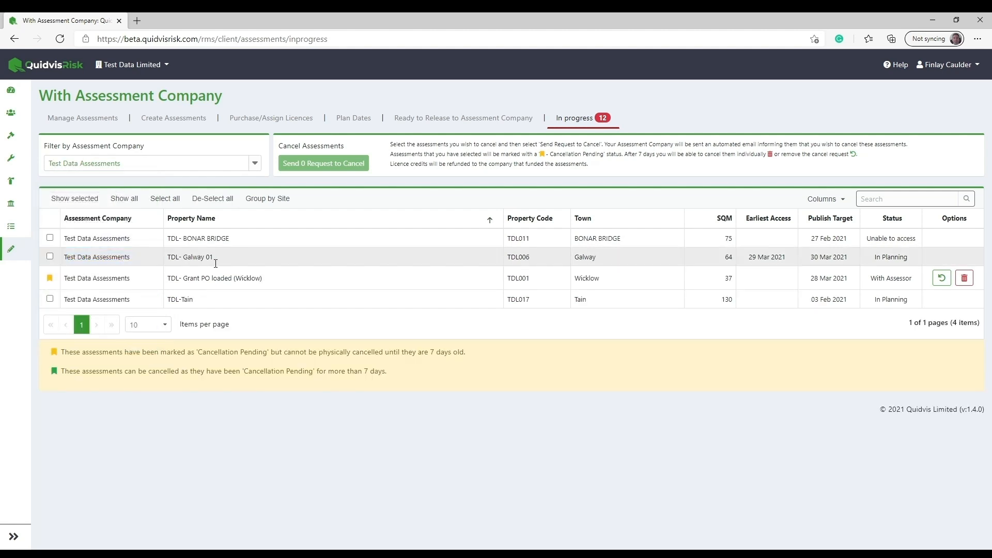
{"action": "left_click", "coordinate": [255, 163]}
{"action": "left_click", "coordinate": [93, 205]}
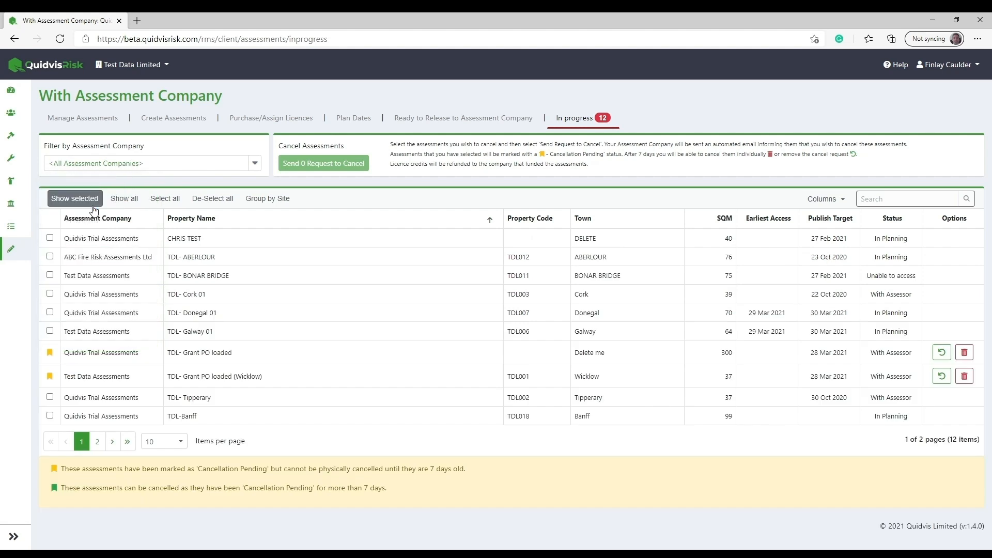